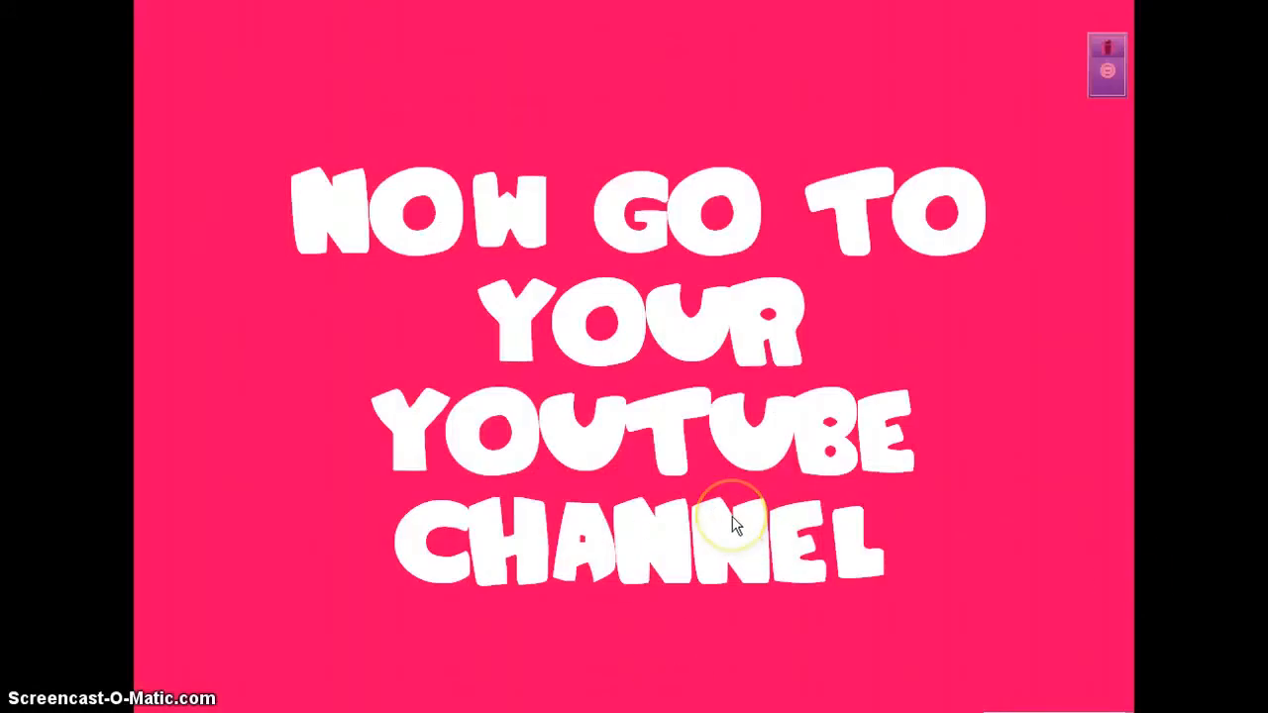
click(736, 528)
click(735, 529)
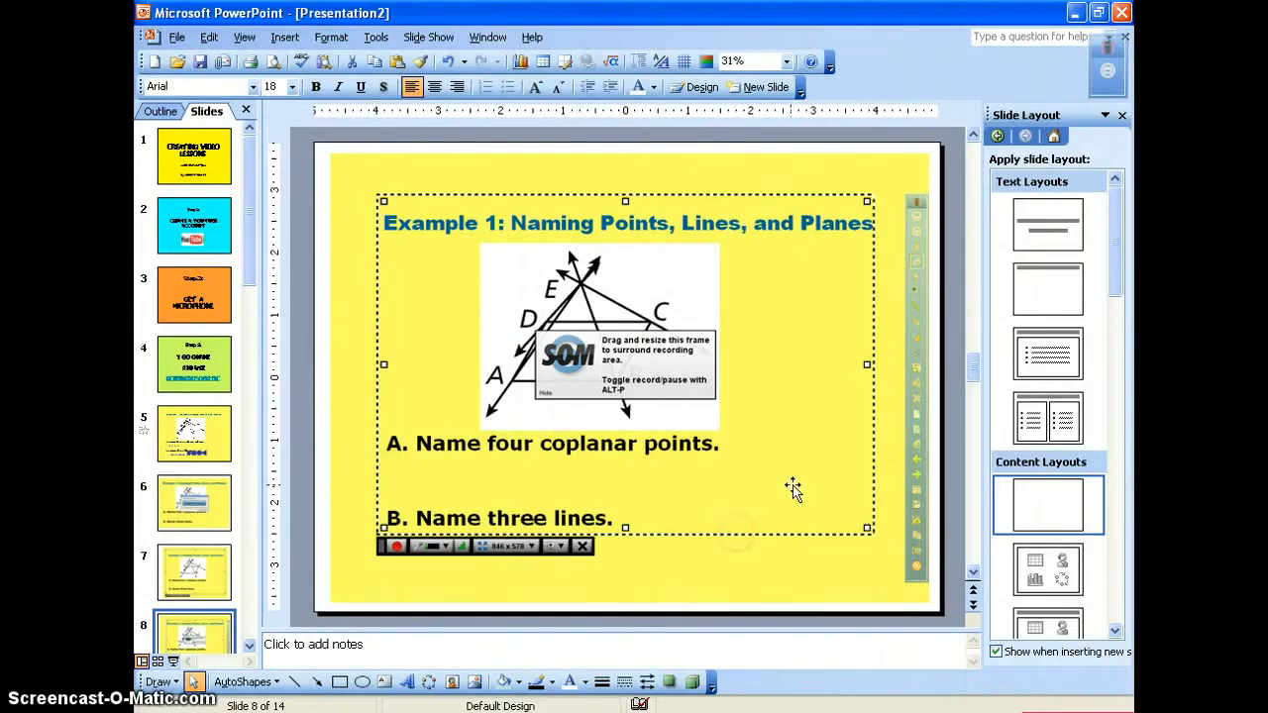
click(1077, 12)
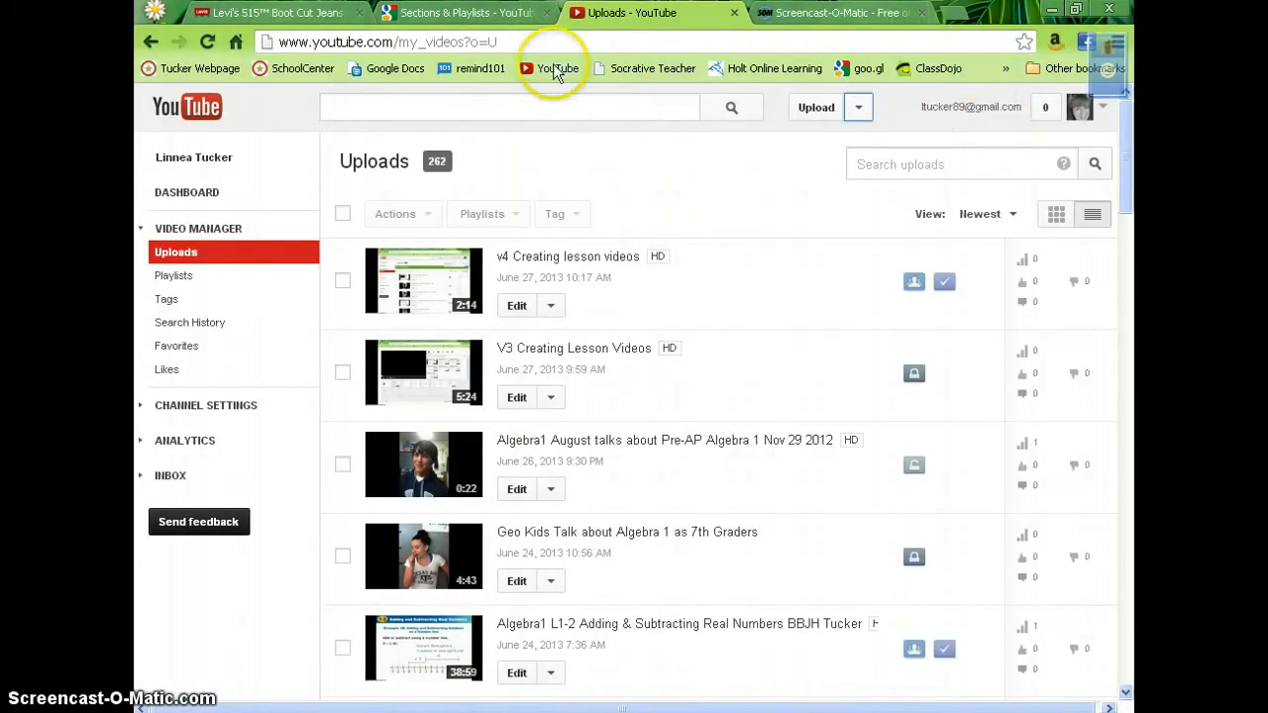
drag(397, 41, 704, 44)
key(BackSpace)
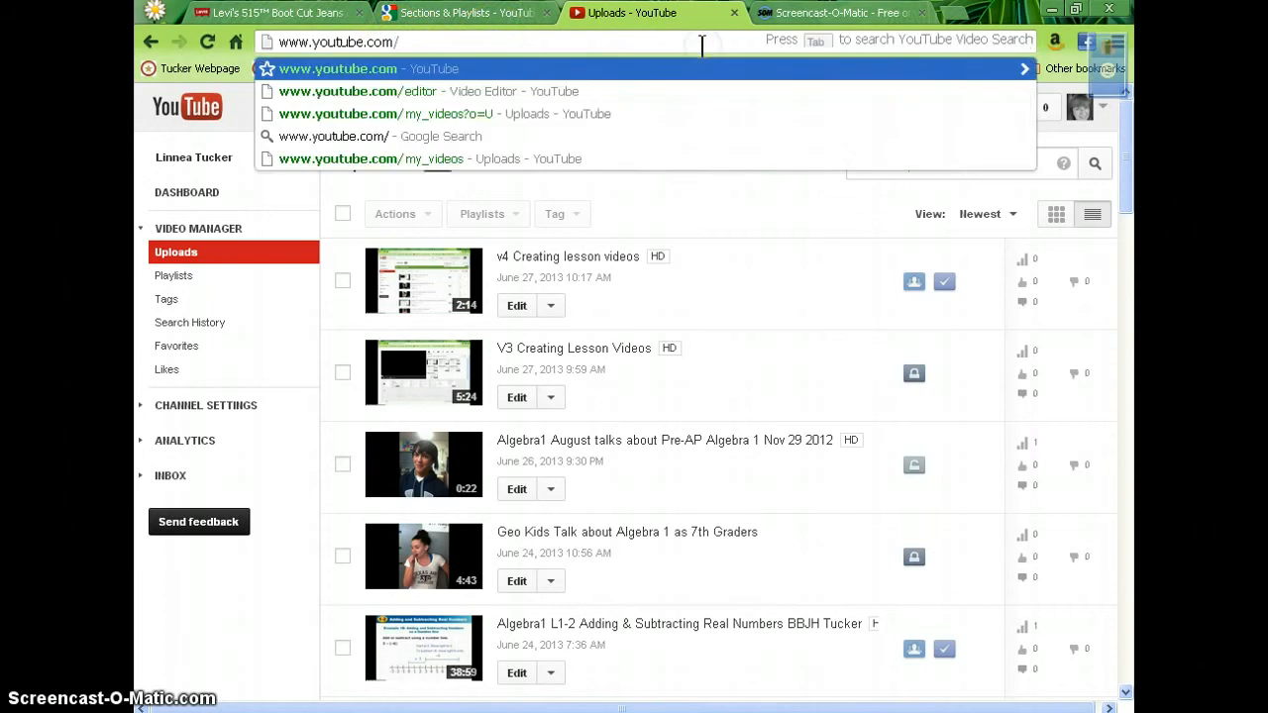
key(Return)
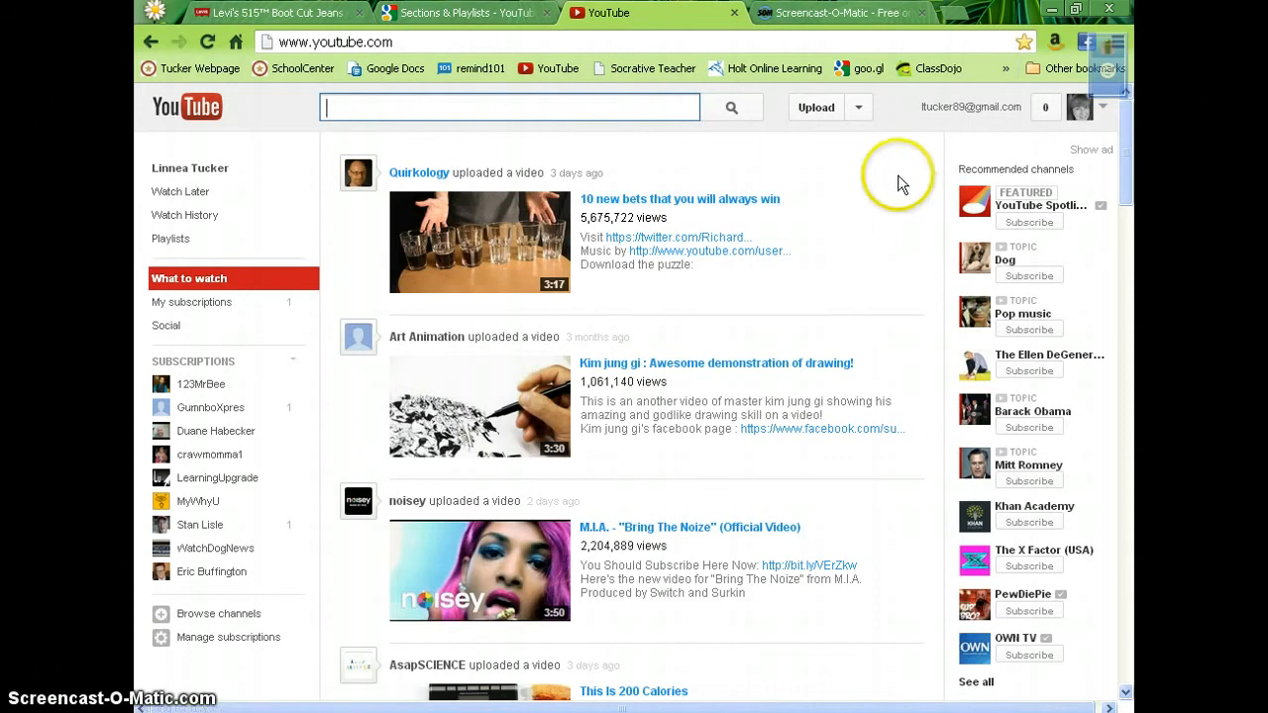
- Open the Video Manager to list the channel's uploaded videos
click(859, 109)
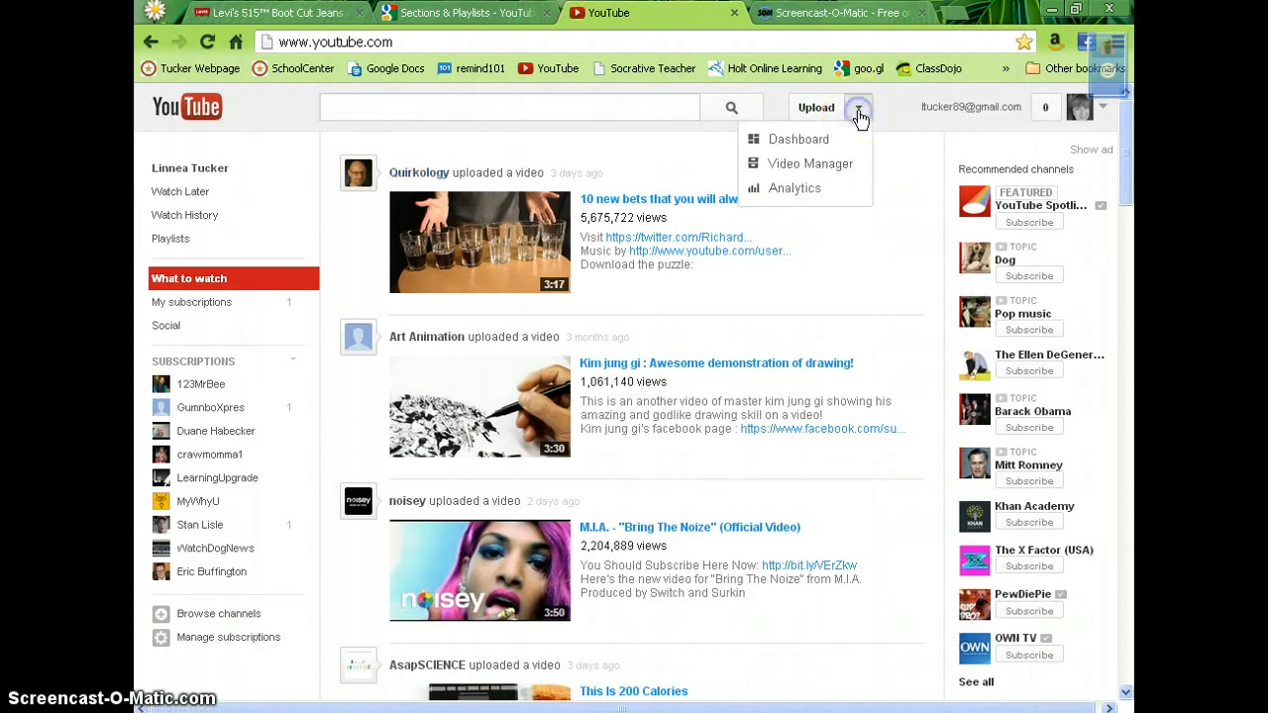
click(838, 166)
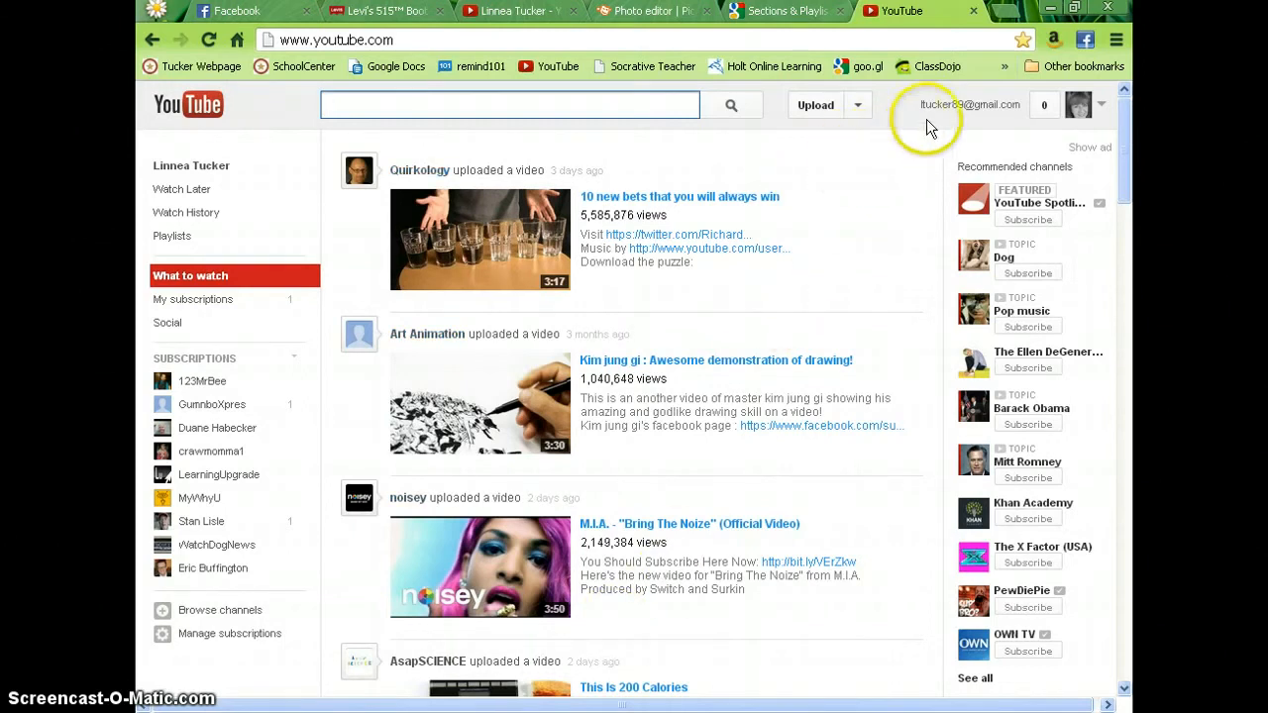
click(858, 105)
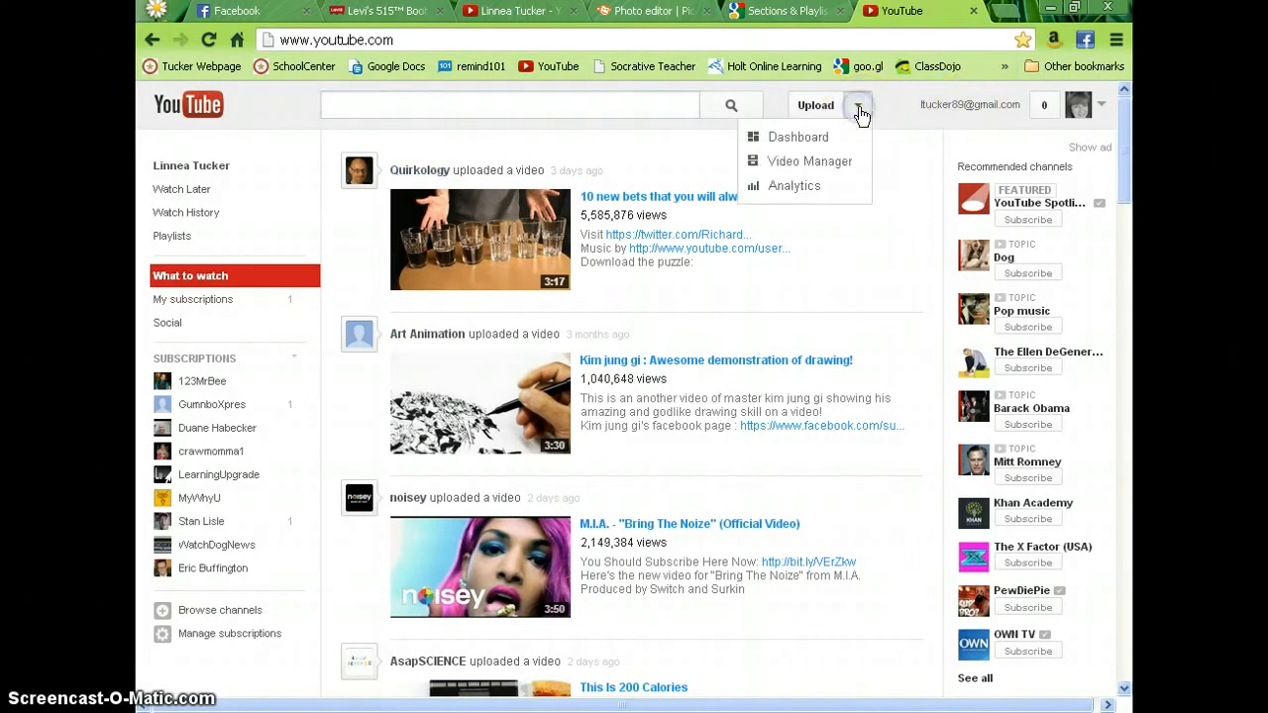
click(842, 163)
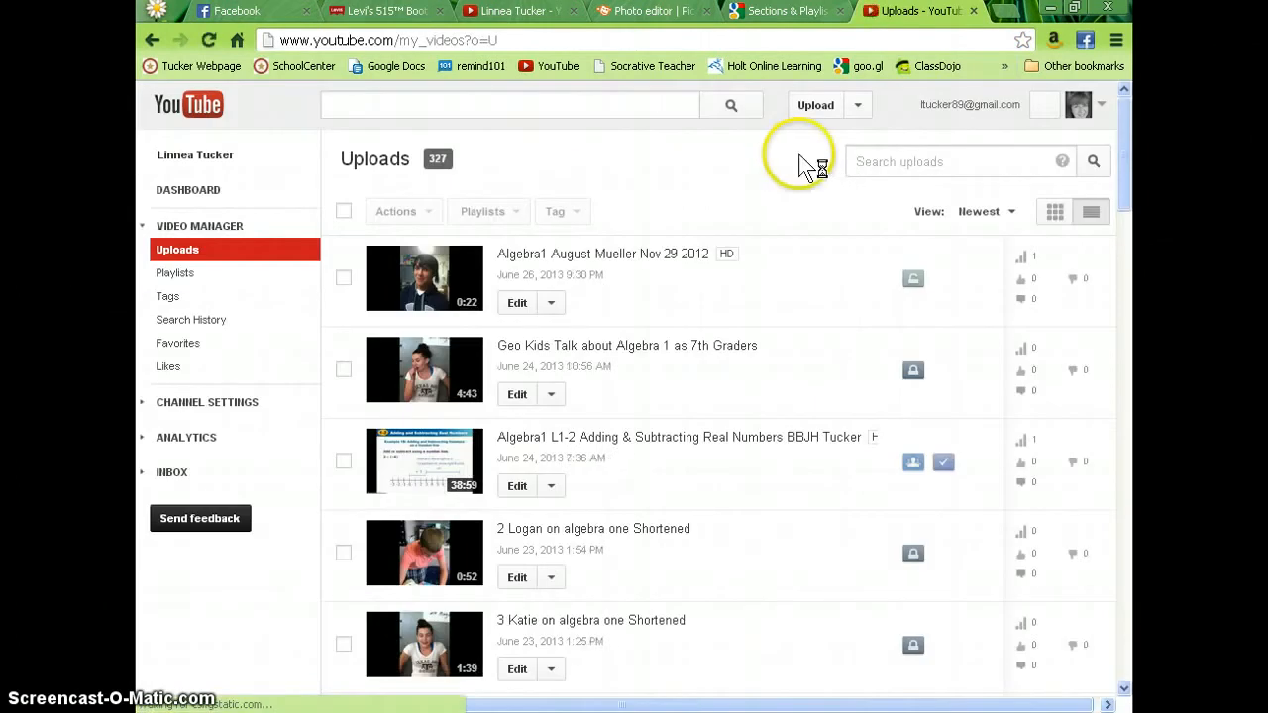
- Search the uploads for "algebra1 L9-"
click(917, 159)
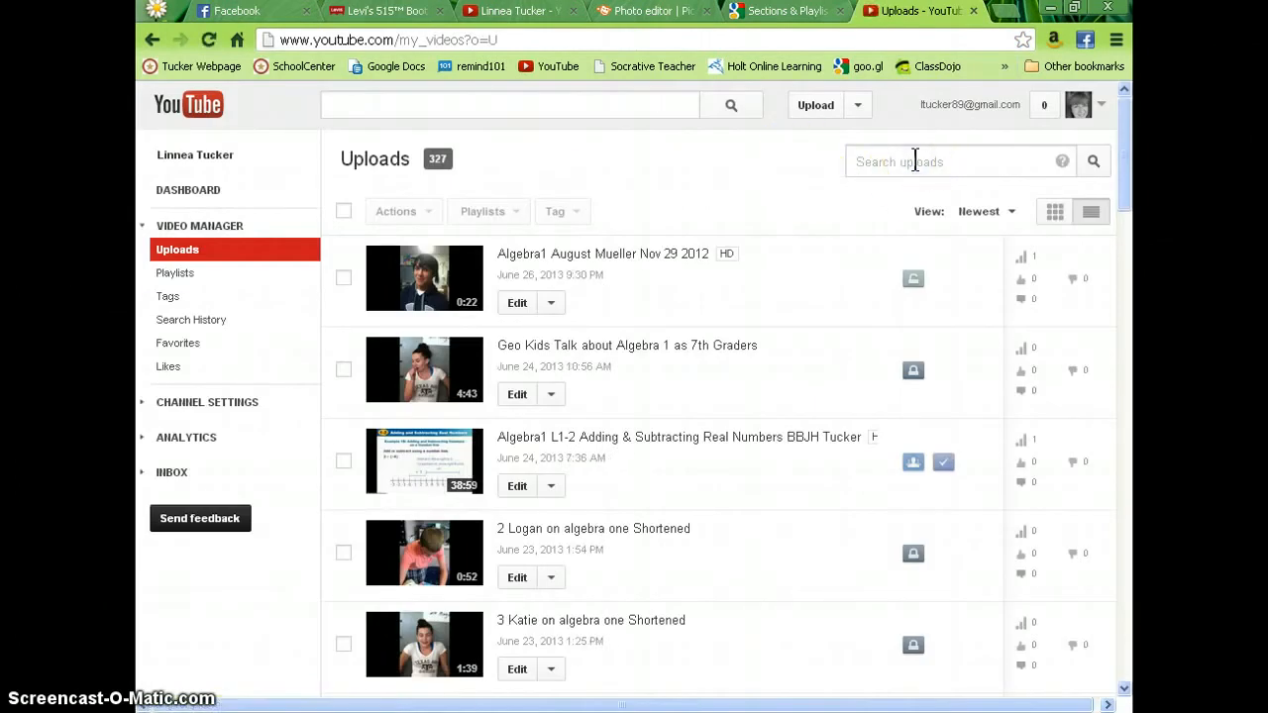
text(algebra1 L9-)
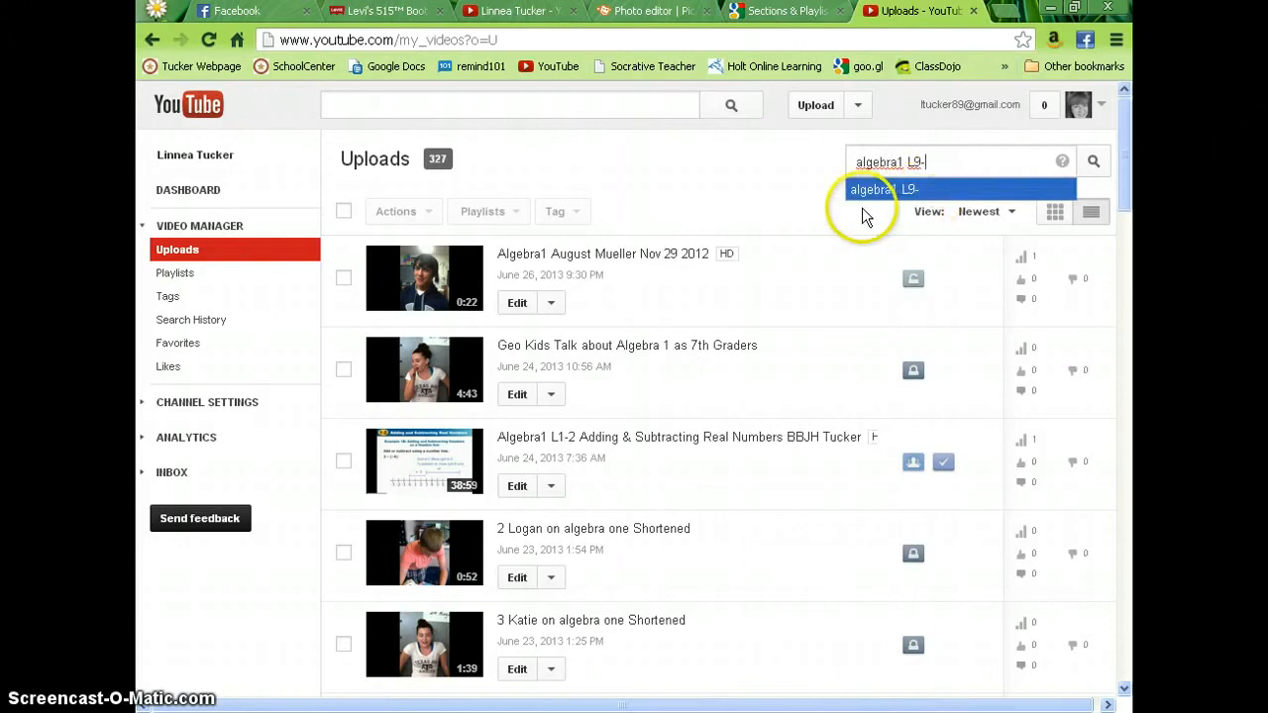
key(Return)
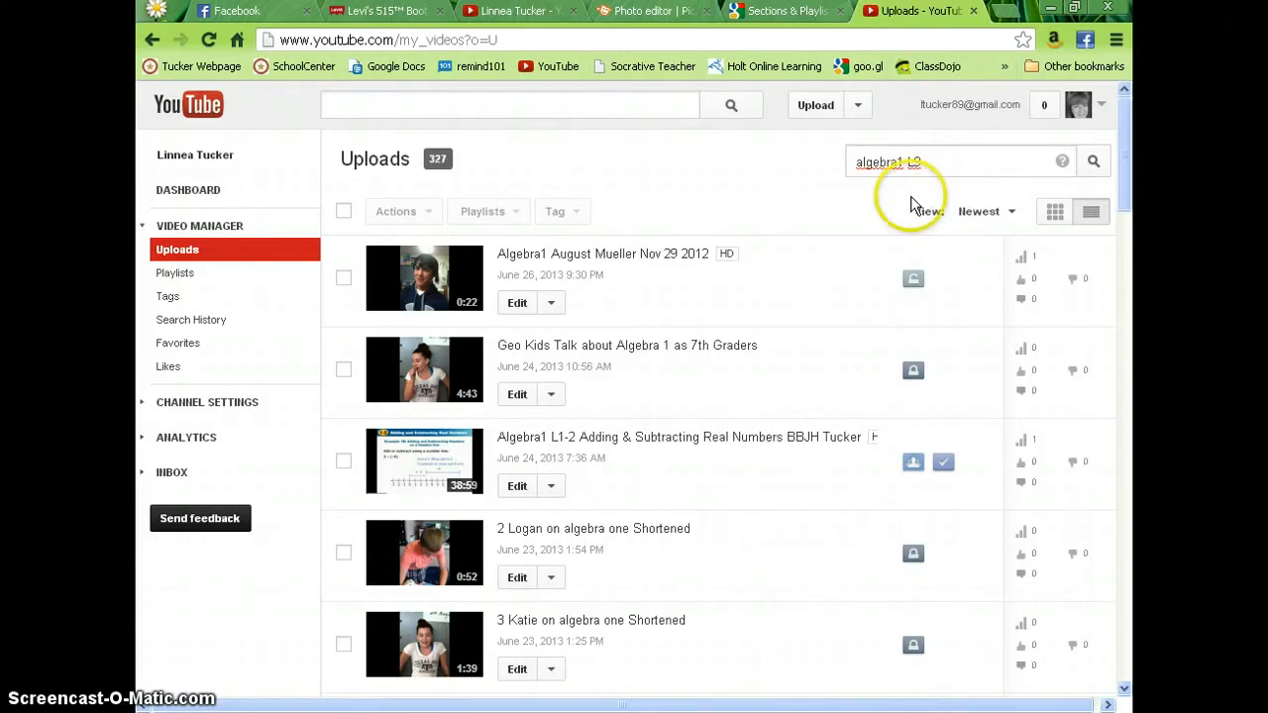
click(1094, 161)
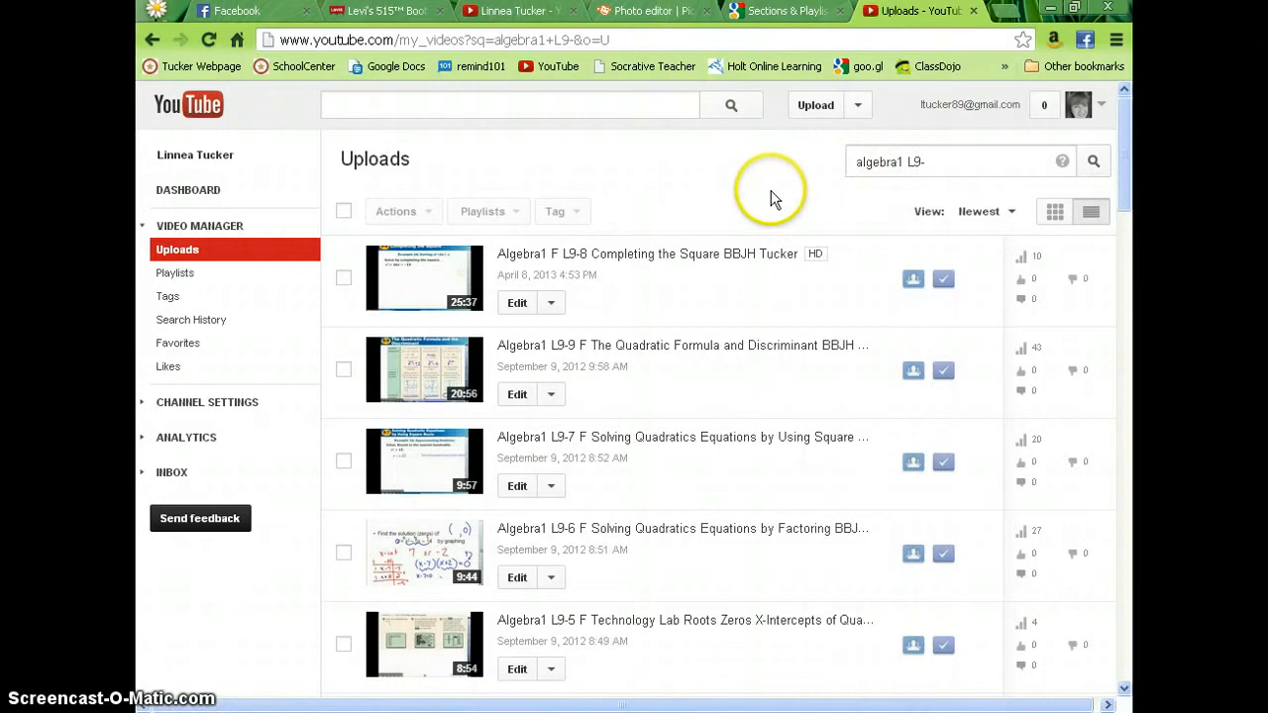
- Look through the matching Algebra1 lesson uploads for the numbered Chapter 9 Mid Unit Review parts
scroll(771, 196, down, 5)
scroll(771, 196, up, 4)
scroll(771, 196, up, 1)
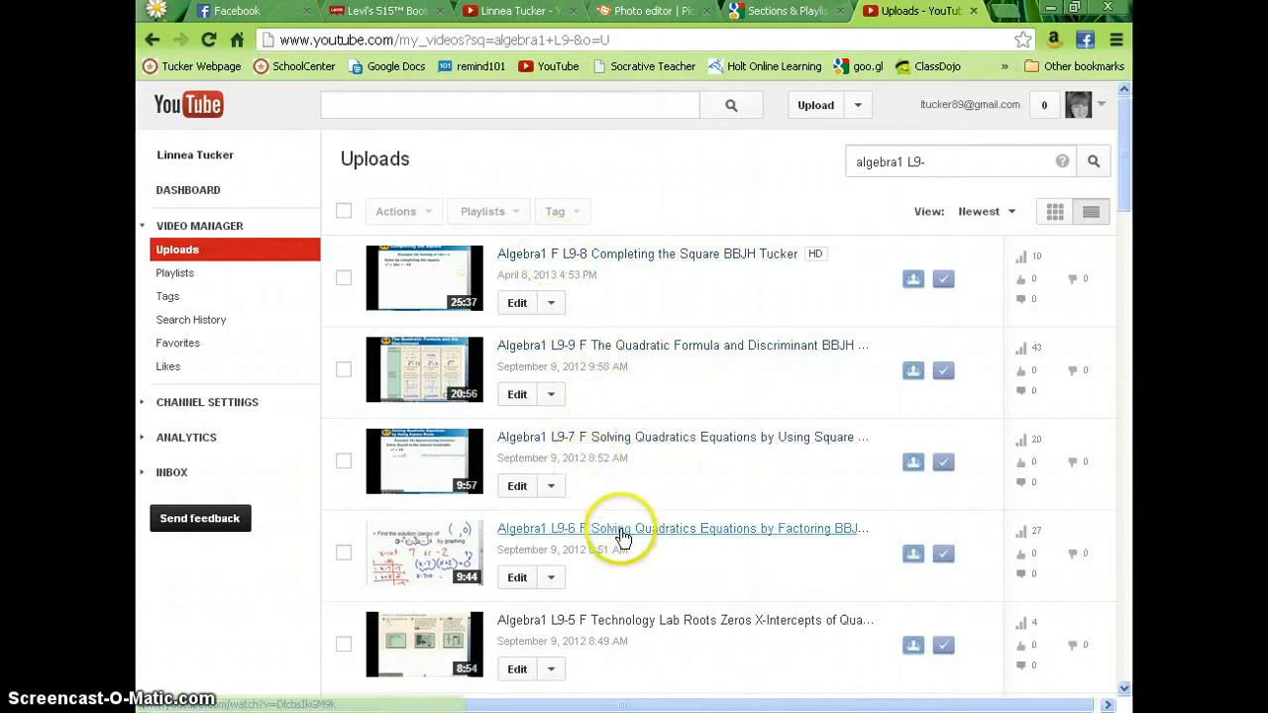
scroll(639, 593, down, 2)
scroll(642, 592, down, 1)
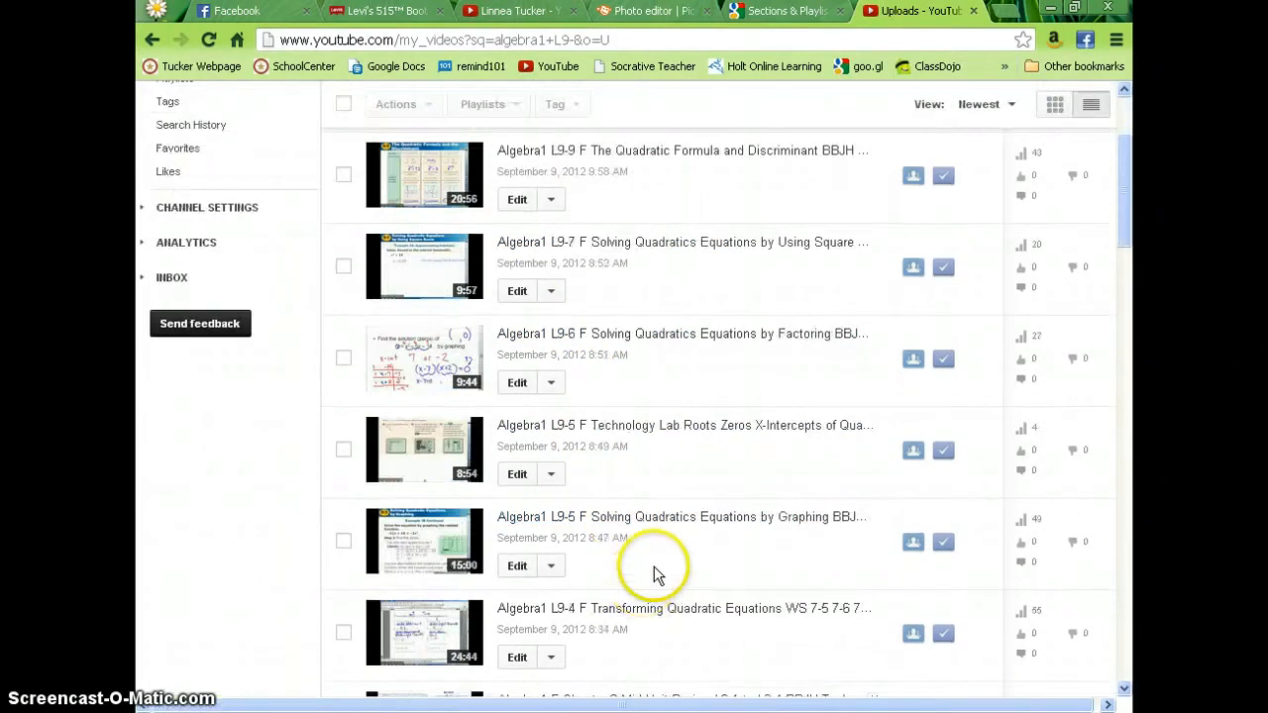
scroll(654, 575, down, 4)
scroll(654, 574, down, 10)
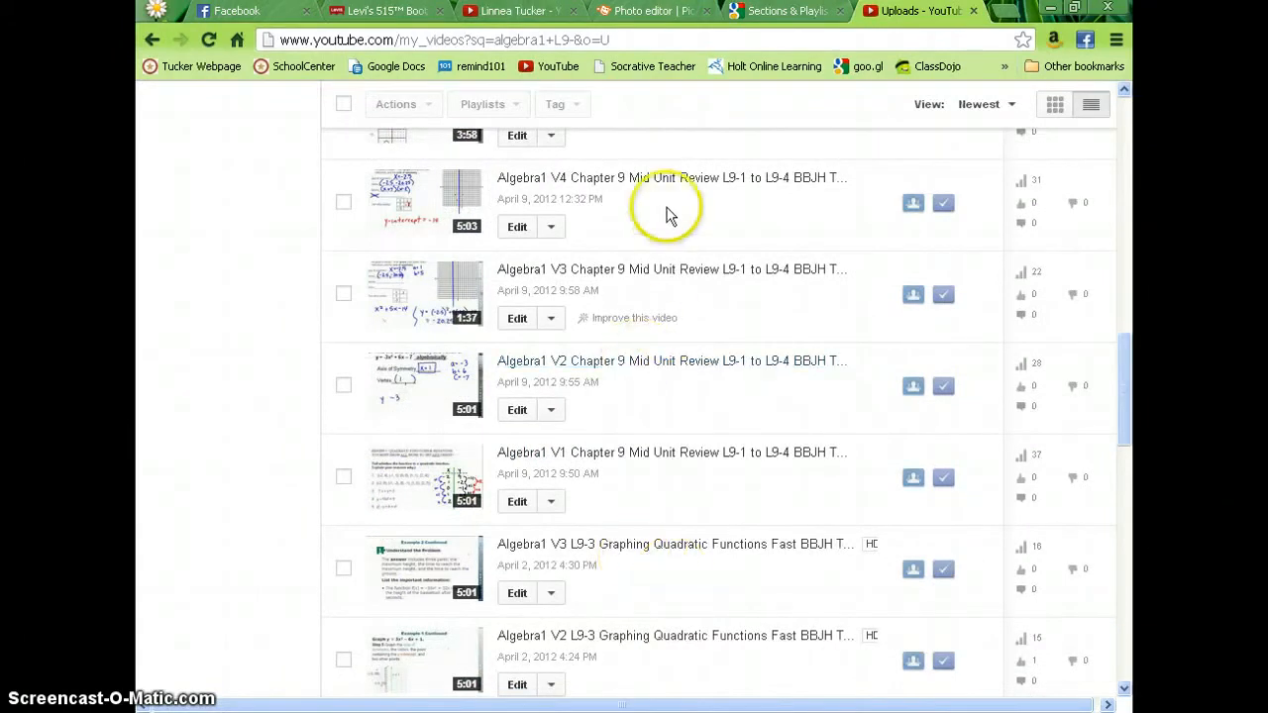
scroll(671, 236, up, 1)
scroll(671, 238, up, 1)
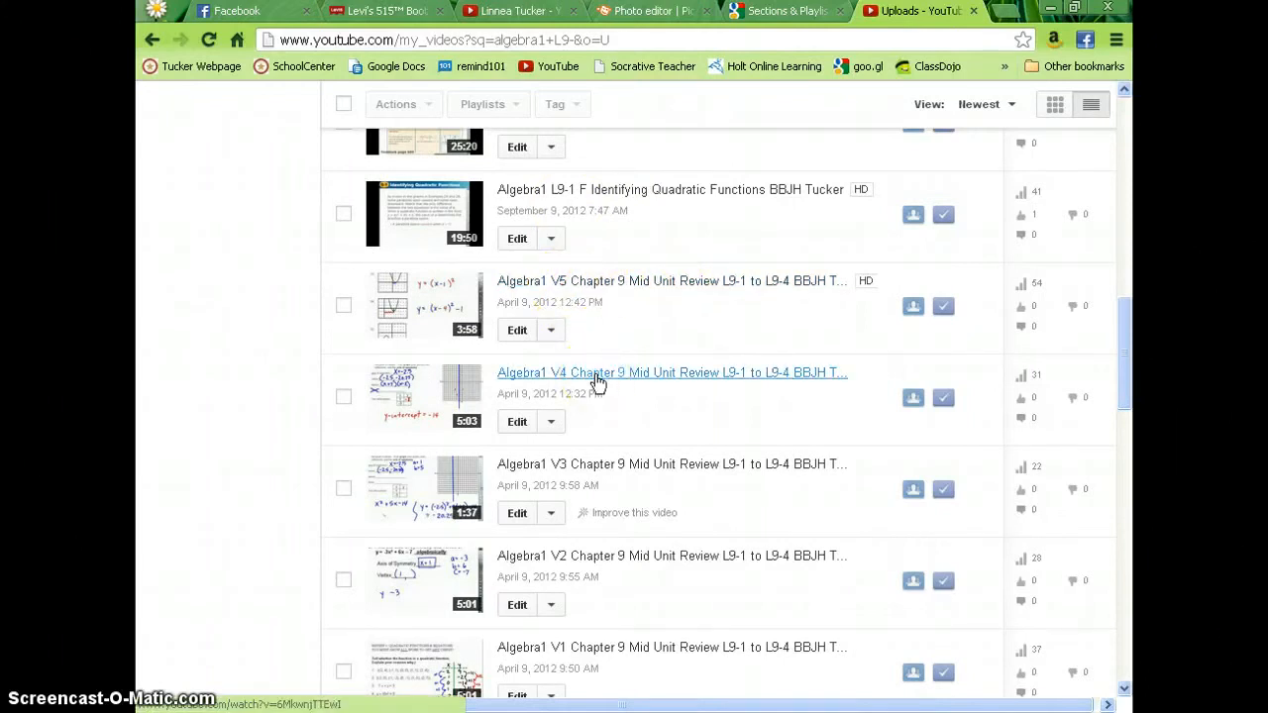
- Copy the text "Algebra1 V3 Chapter 9 Mid Unit Review" from that upload's title
click(648, 403)
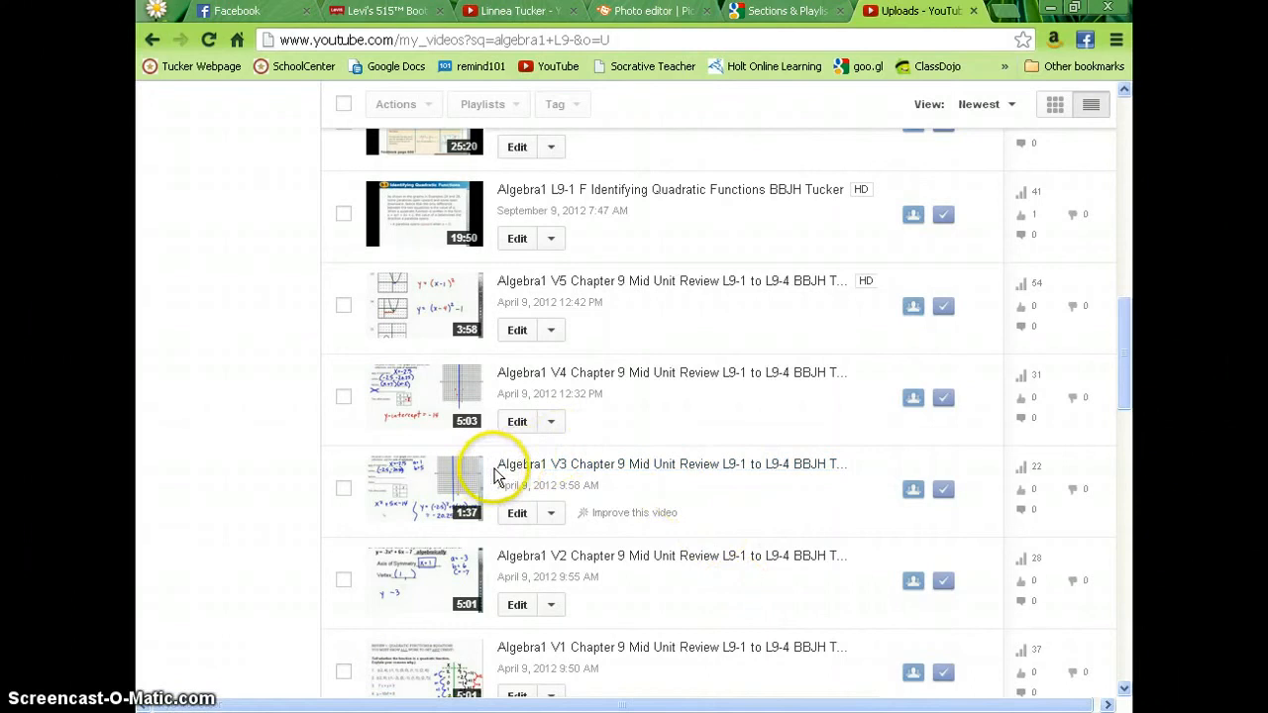
drag(495, 465, 724, 470)
key(ctrl+c)
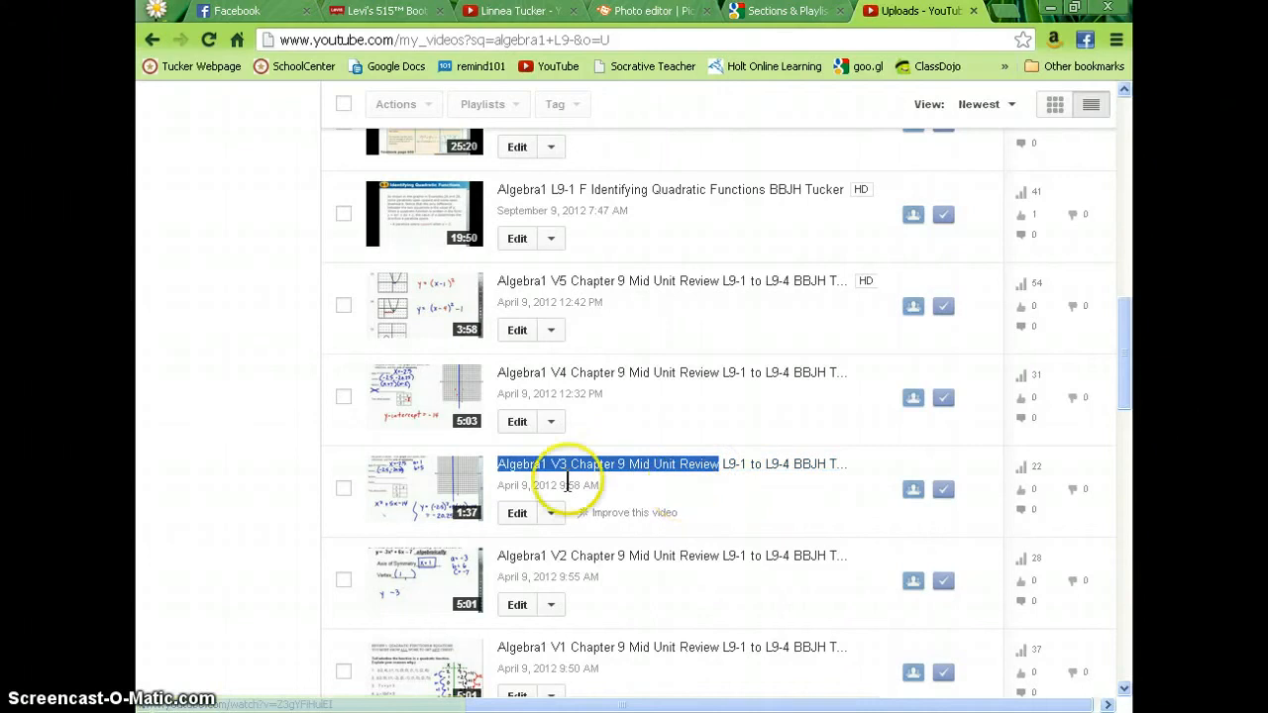
scroll(721, 414, up, 10)
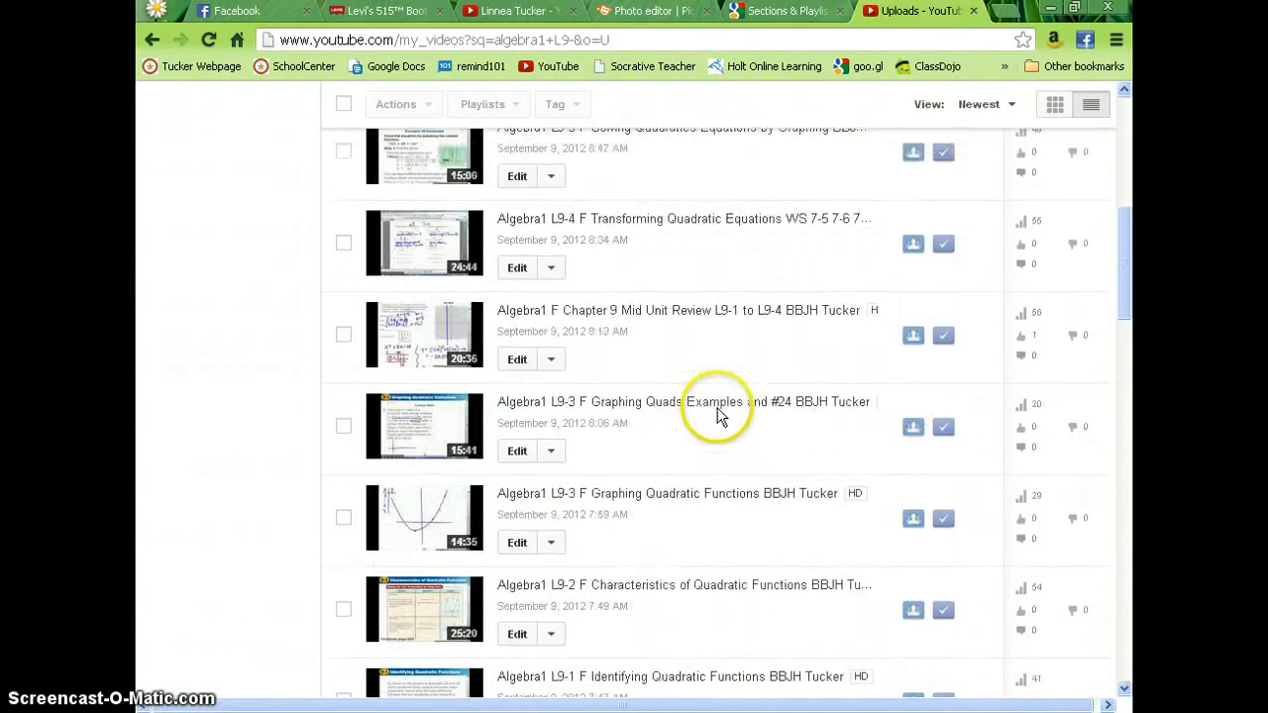
click(405, 39)
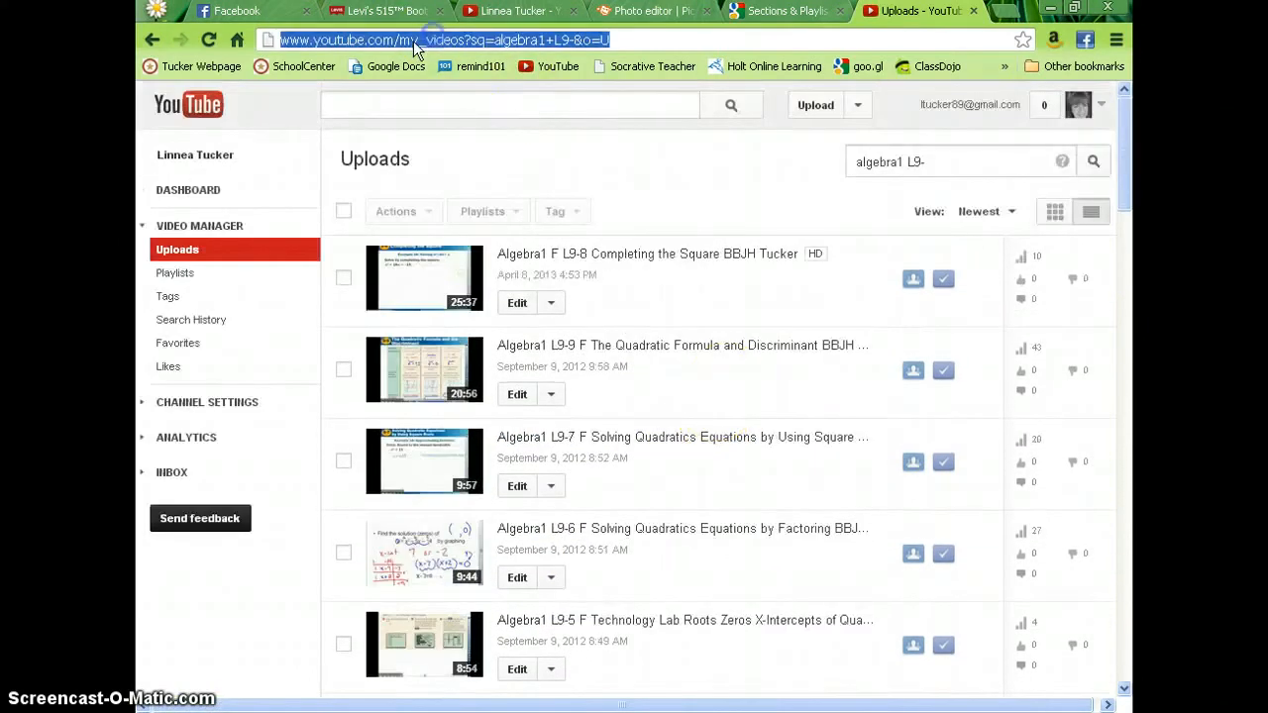
click(402, 39)
drag(403, 40, 612, 40)
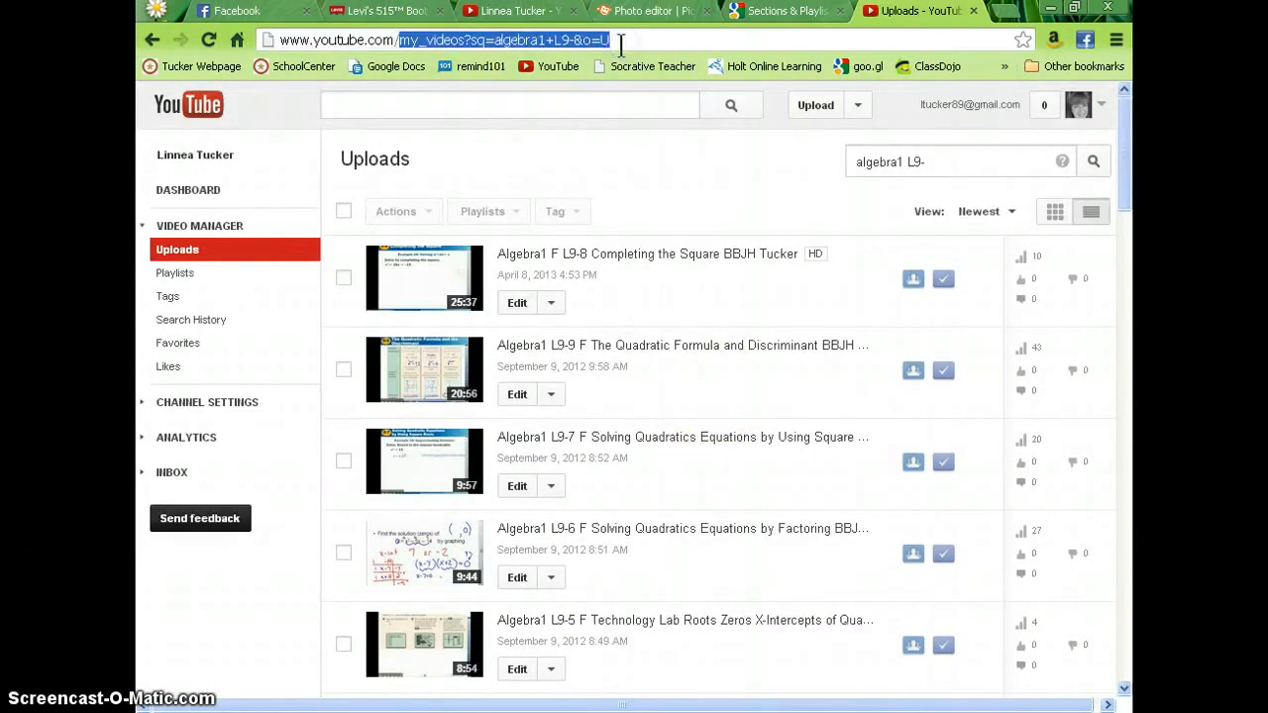
text(edito)
key(Return)
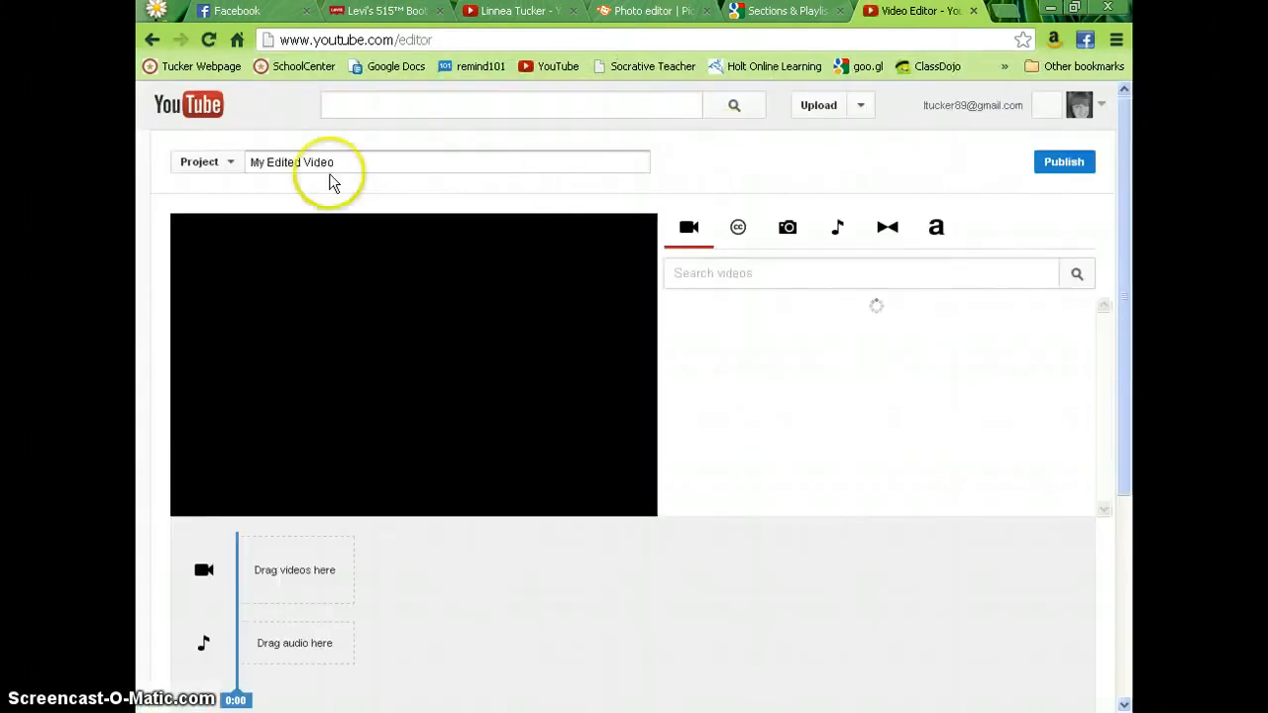
- Search the editor's videos with the copied title, removing "V3" so the query reads "Algebra1 Chapter 9 Mid Unit Review"
click(738, 274)
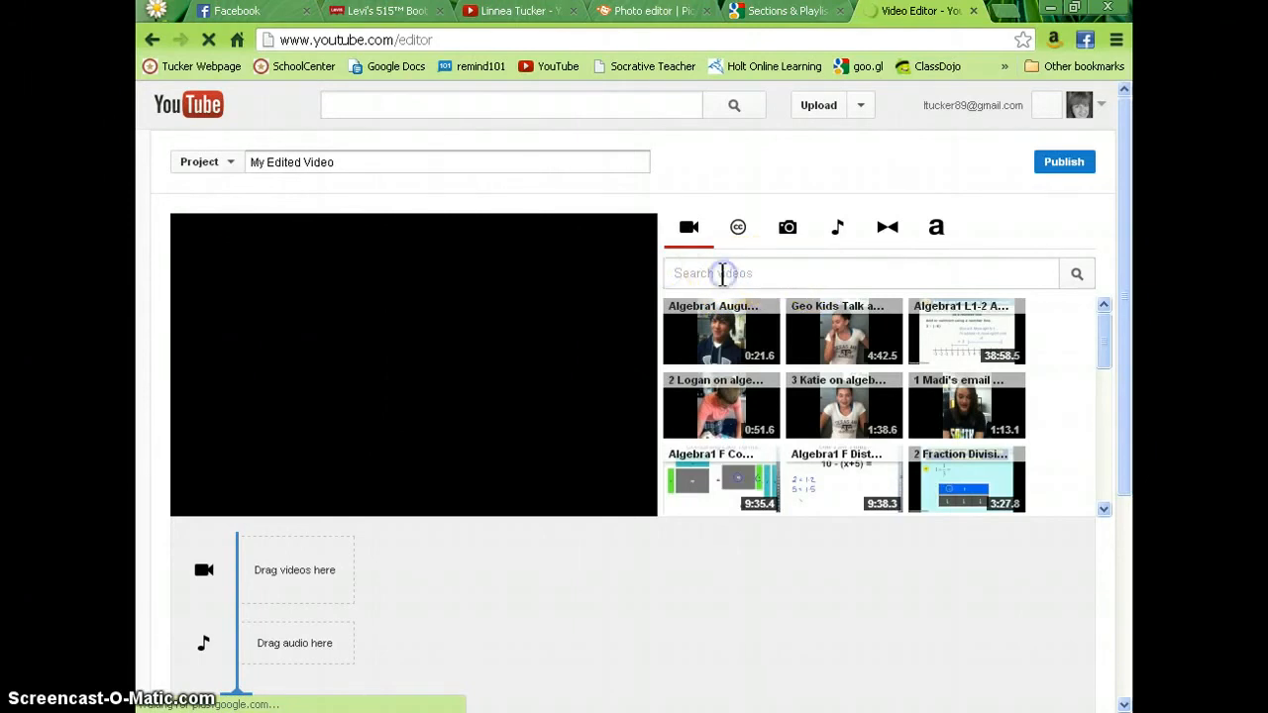
key(ctrl+v)
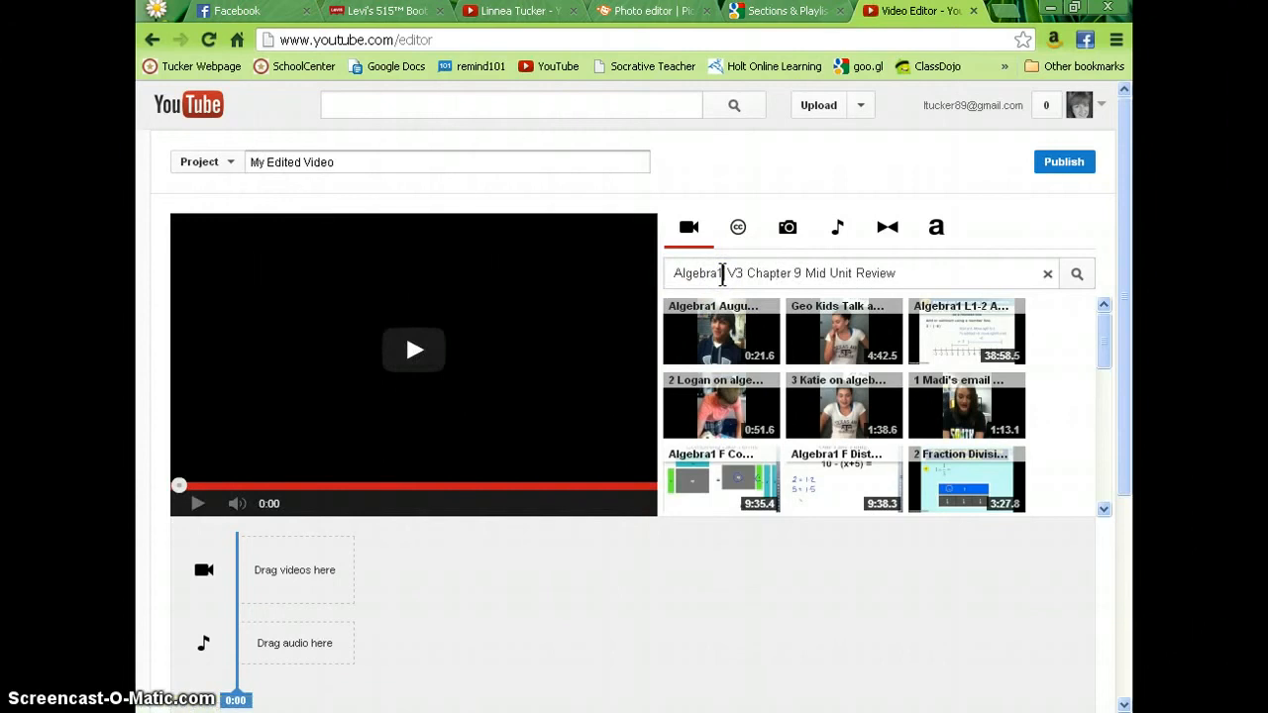
double_click(736, 273)
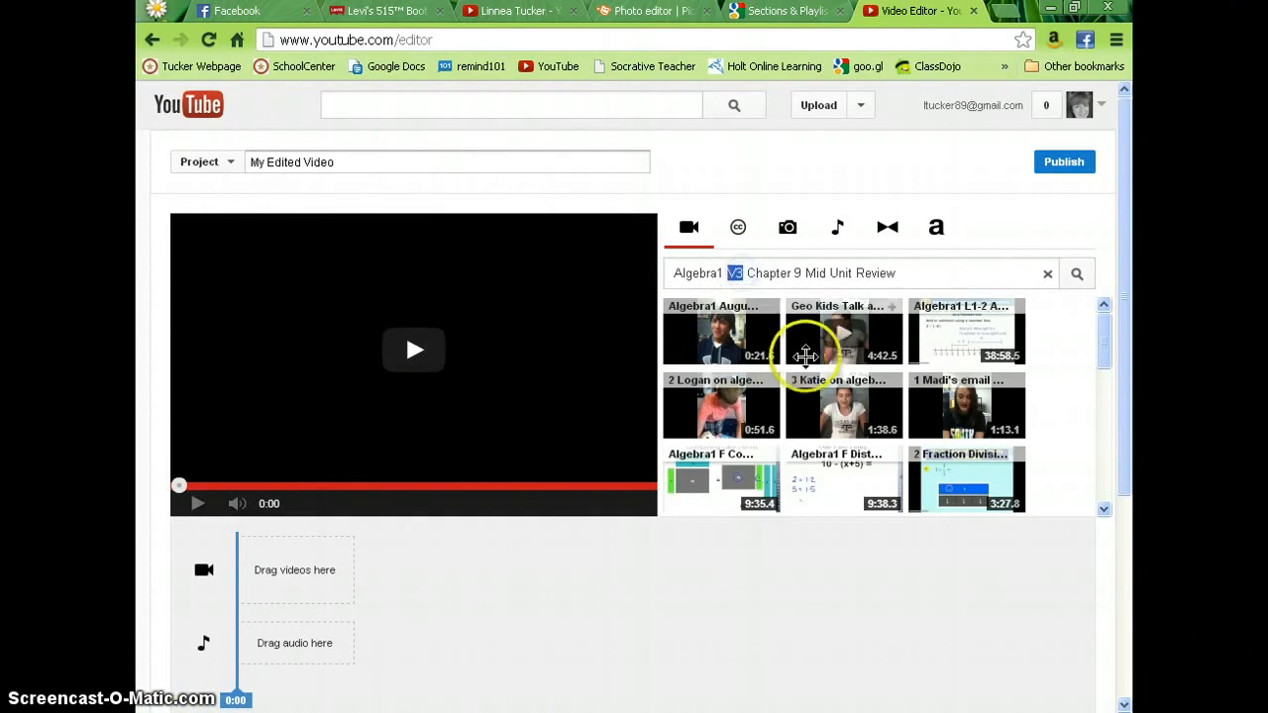
key(BackSpace)
key(Delete)
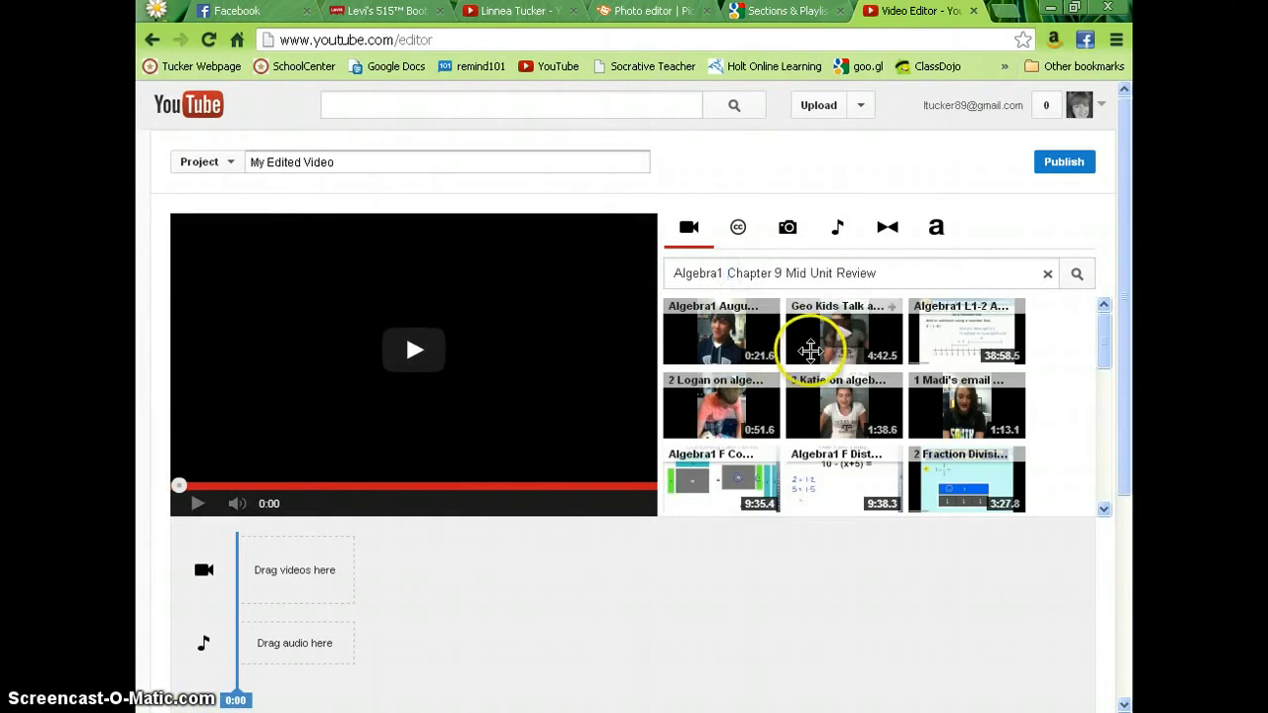
key(Return)
- Add the Chapter 9 Mid Unit Review clips V1, V2, V3, V4 and V5 to the video timeline in that order
mouse_move(835, 340)
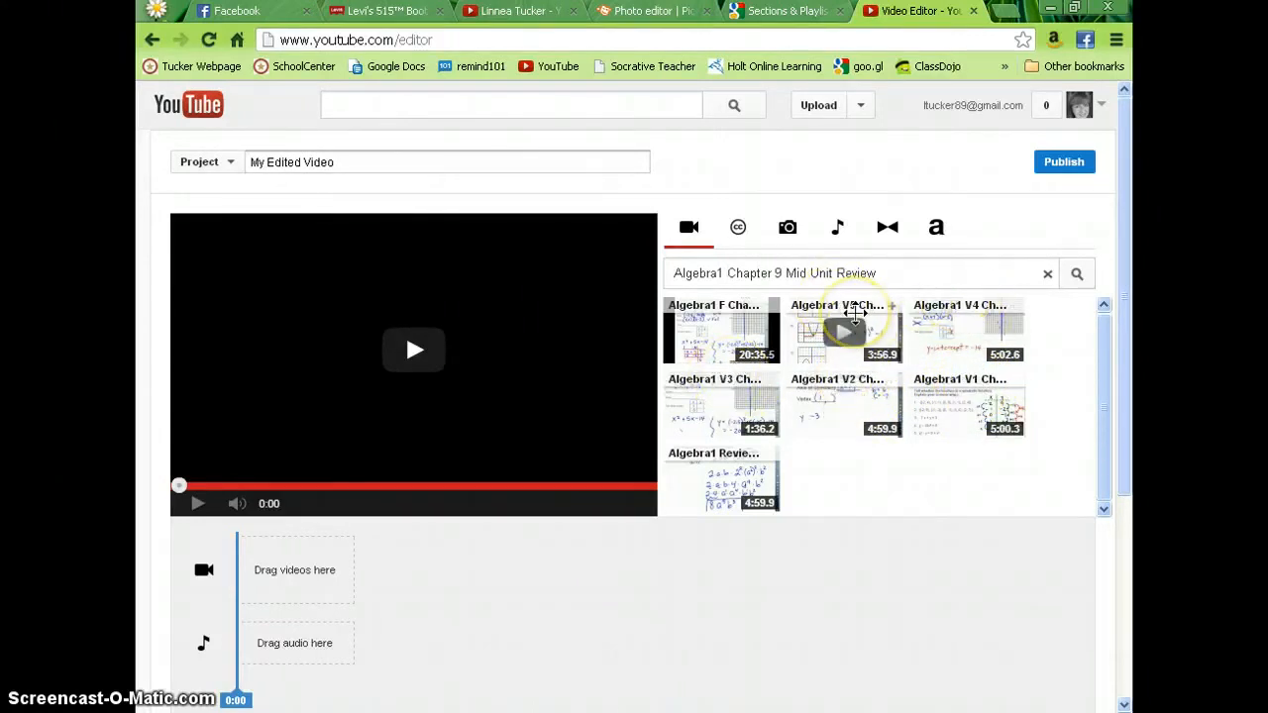
drag(936, 424, 309, 575)
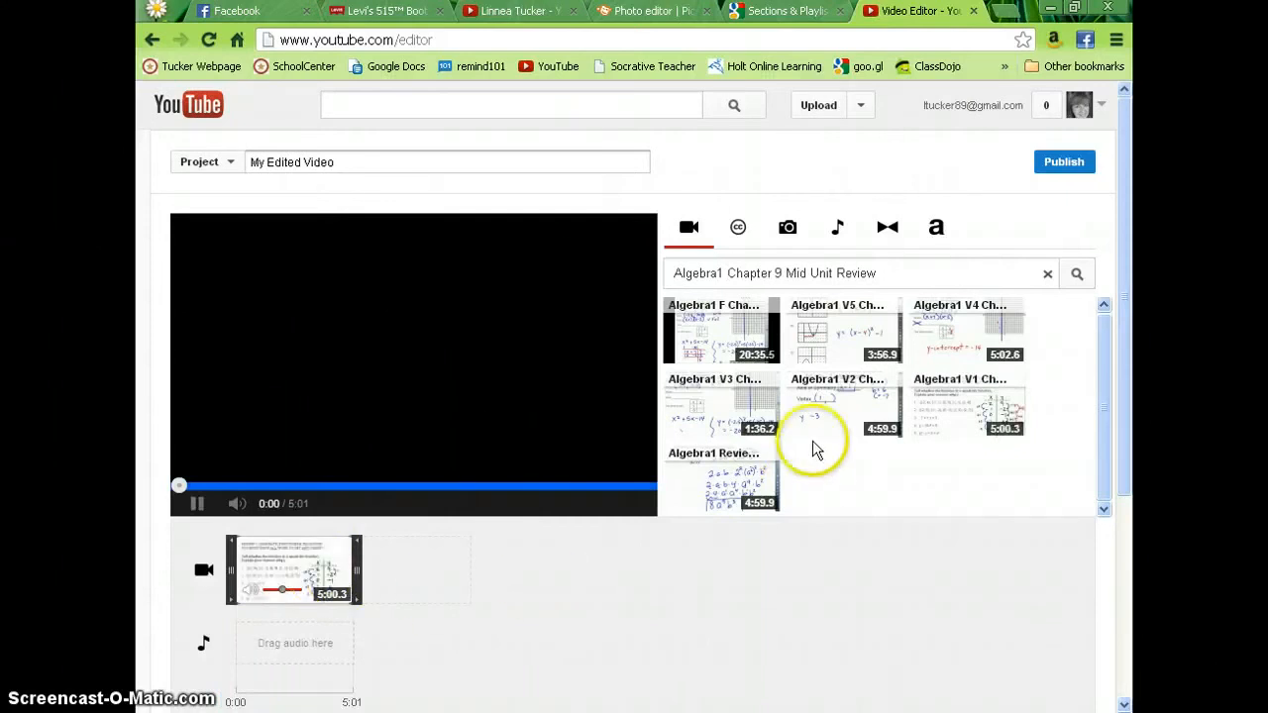
drag(817, 419, 421, 570)
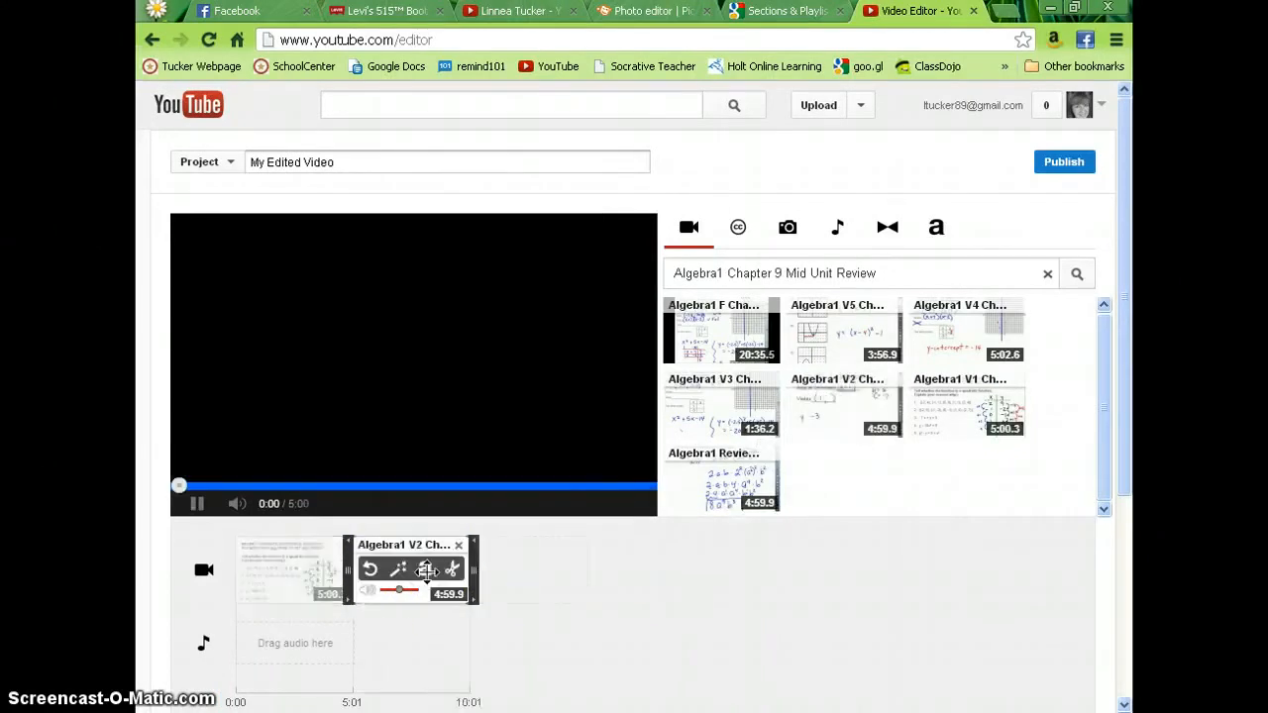
drag(687, 418, 560, 577)
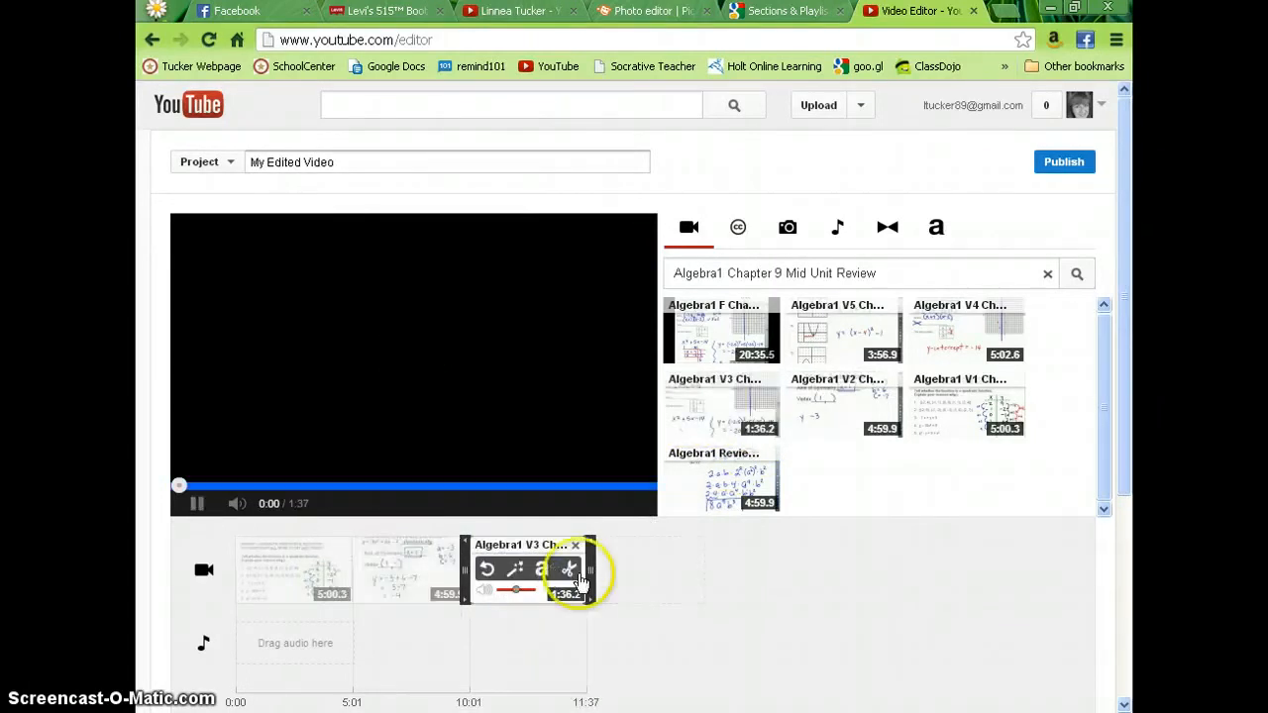
drag(926, 342, 658, 569)
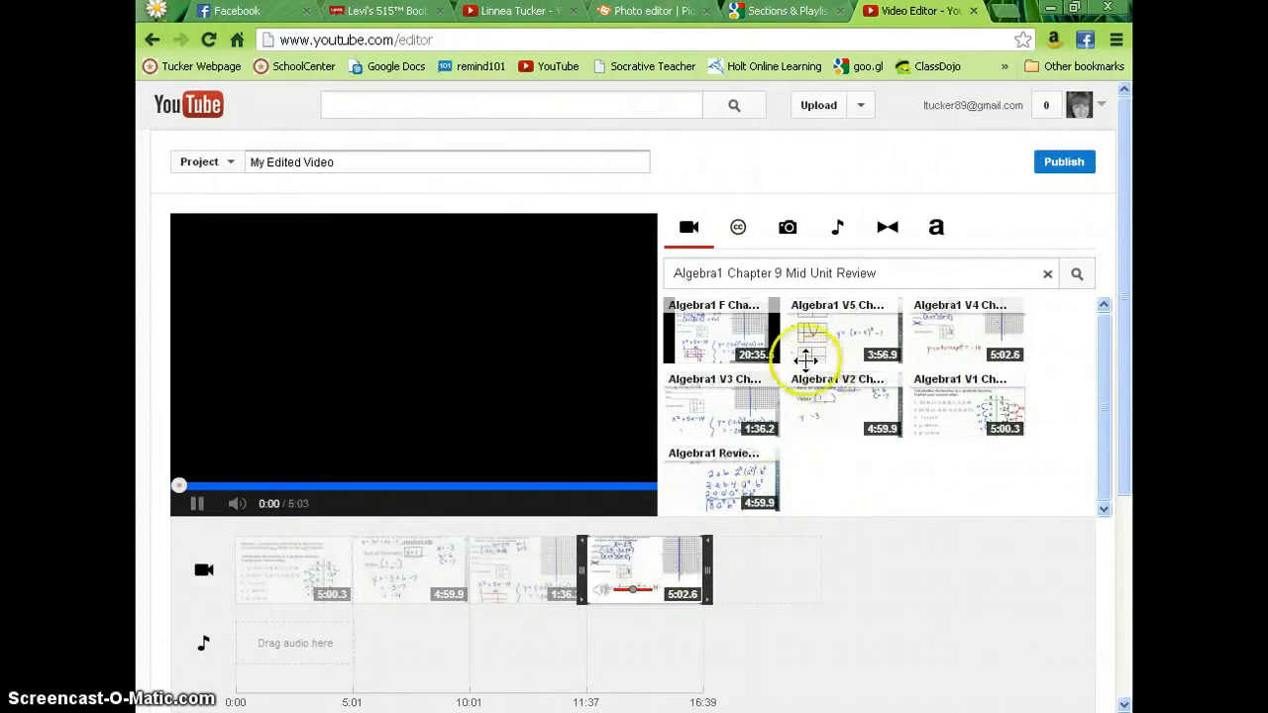
drag(812, 333, 858, 565)
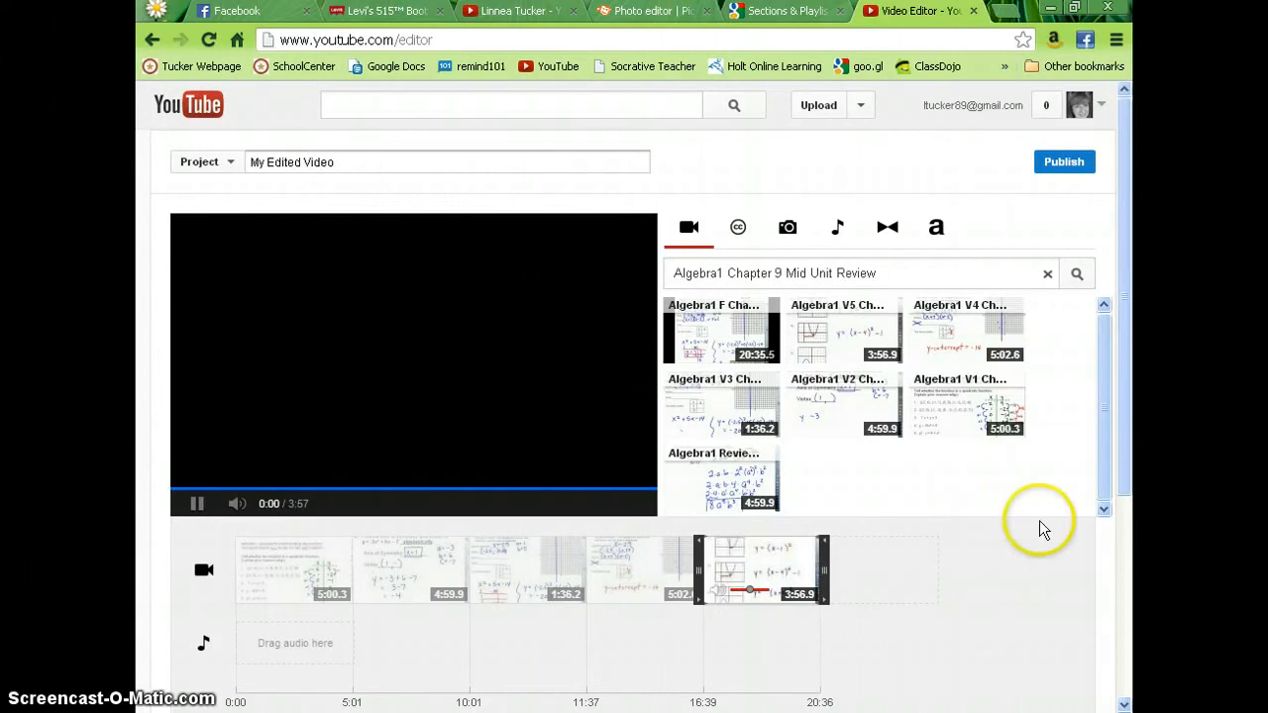
- Inspect the assembled timeline at maximum zoom and return it to the full overview
drag(1125, 470, 1130, 530)
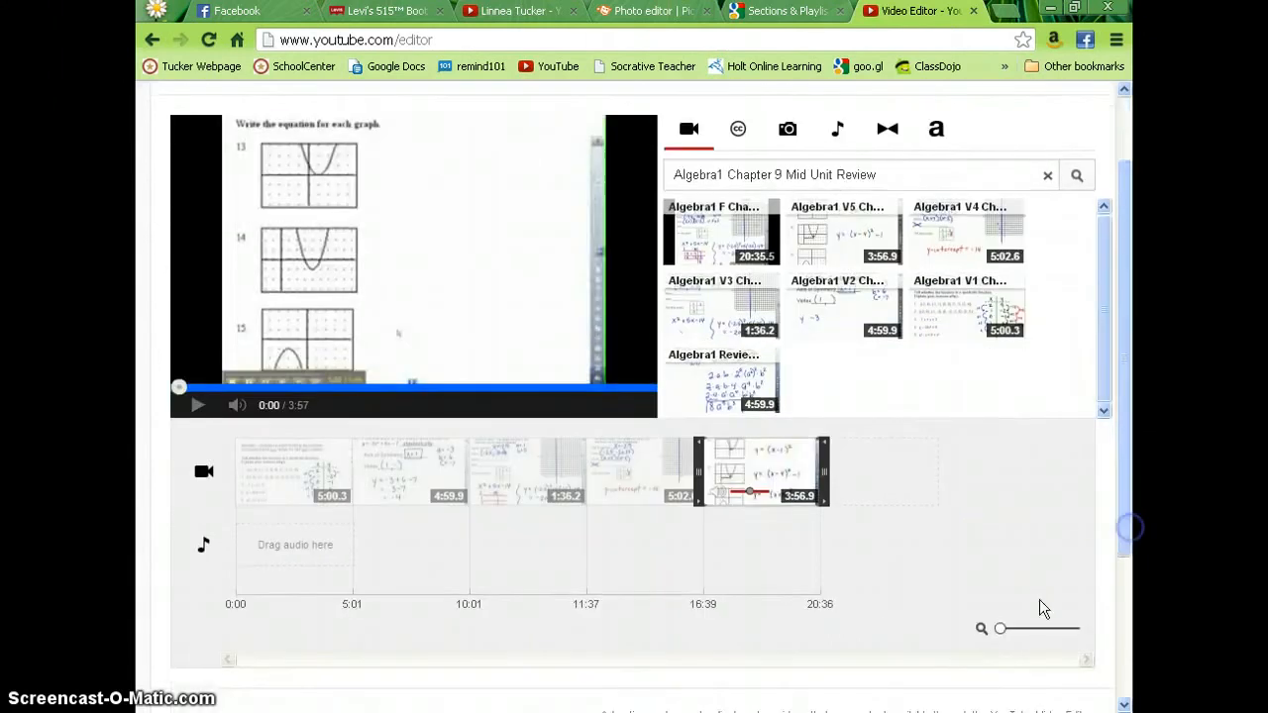
drag(1002, 633, 1085, 630)
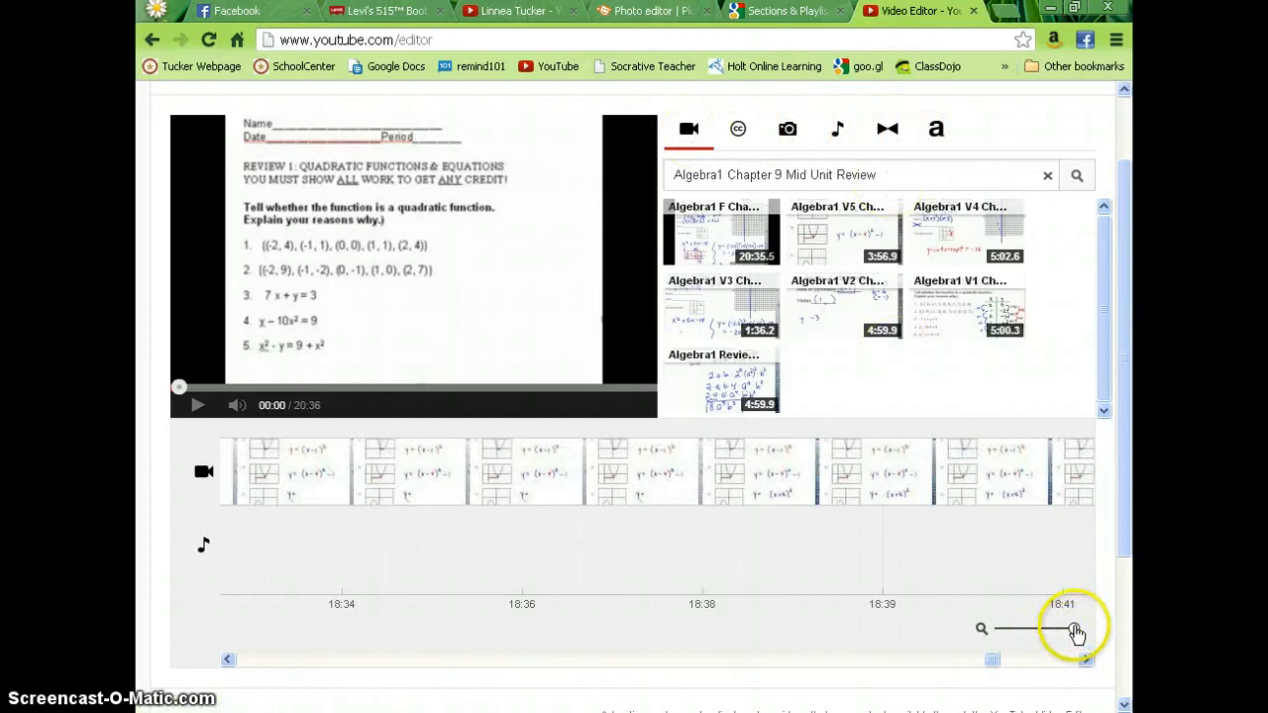
drag(1044, 645, 988, 637)
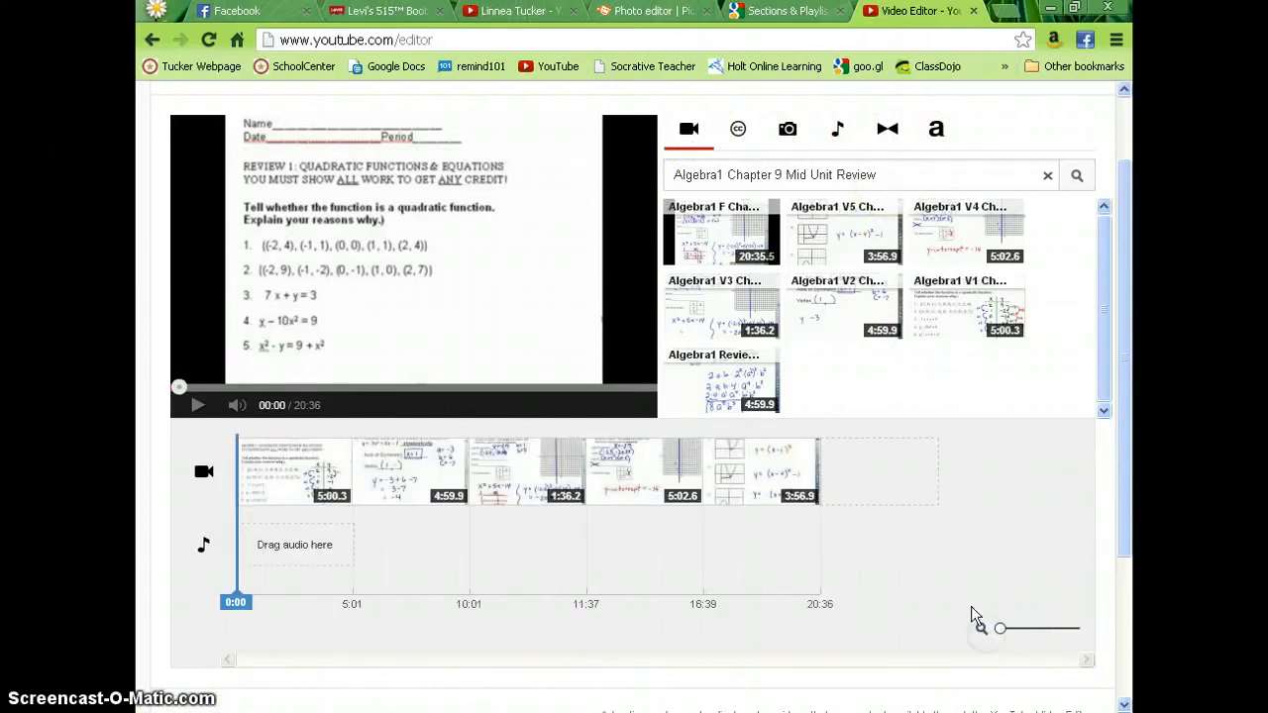
- Replace the default project title with "Algebra1 Chapter 9"
click(908, 593)
drag(1132, 326, 1133, 367)
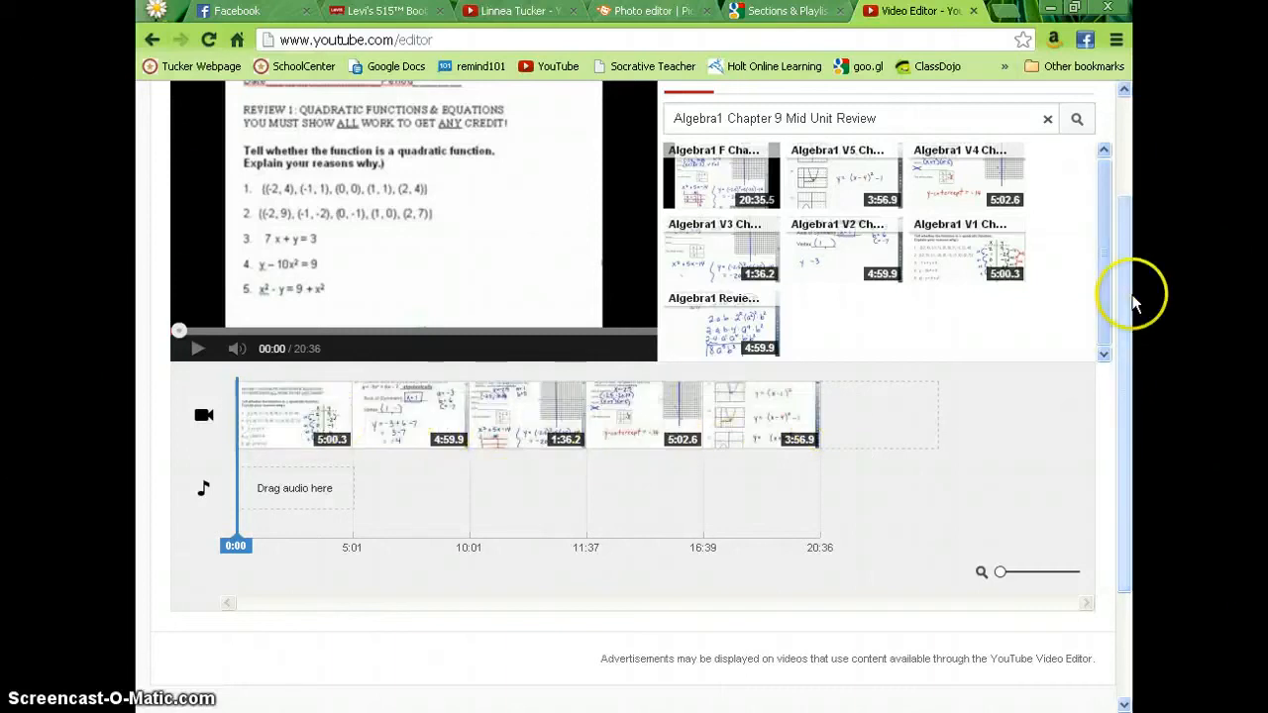
drag(1129, 312, 1129, 145)
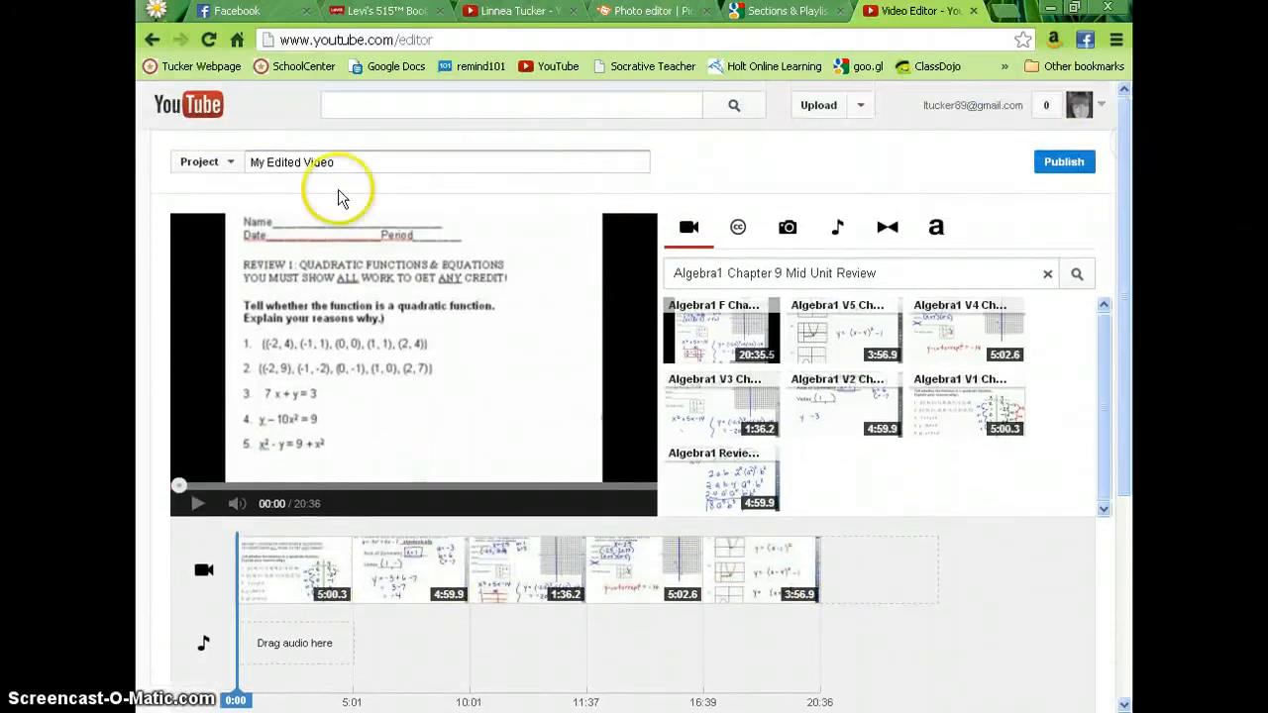
drag(340, 161, 210, 162)
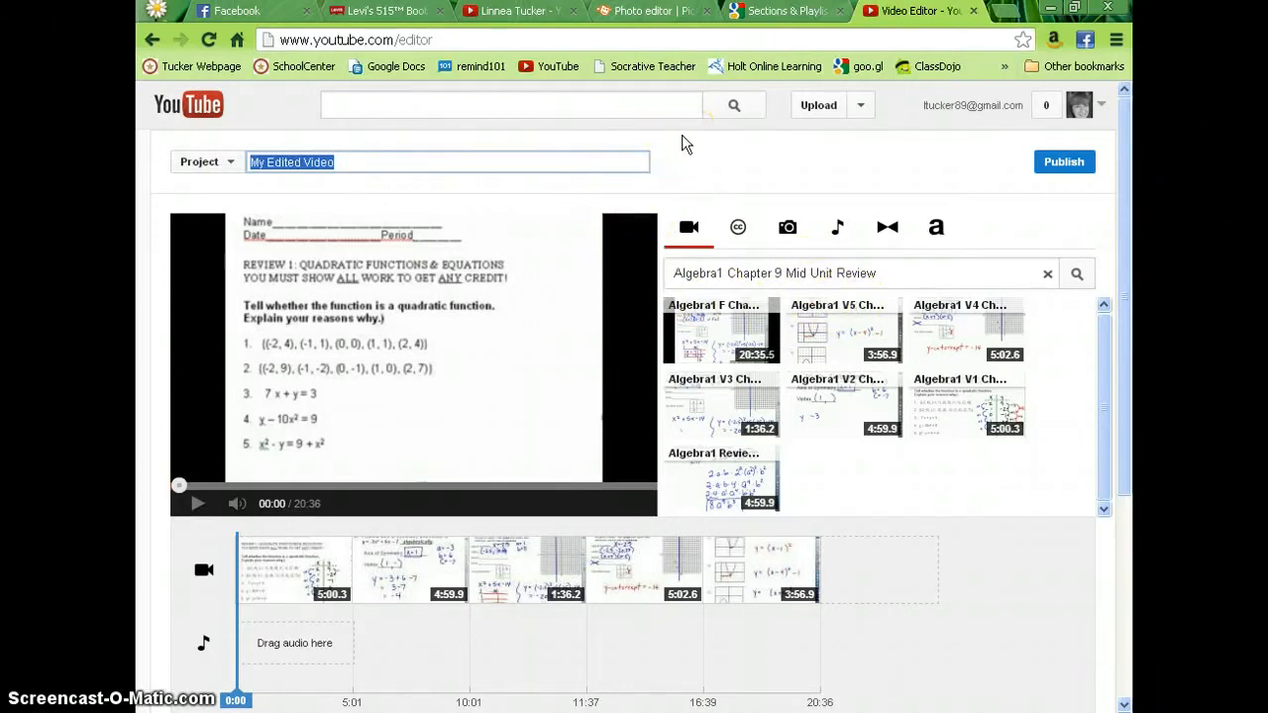
text(Algebra)
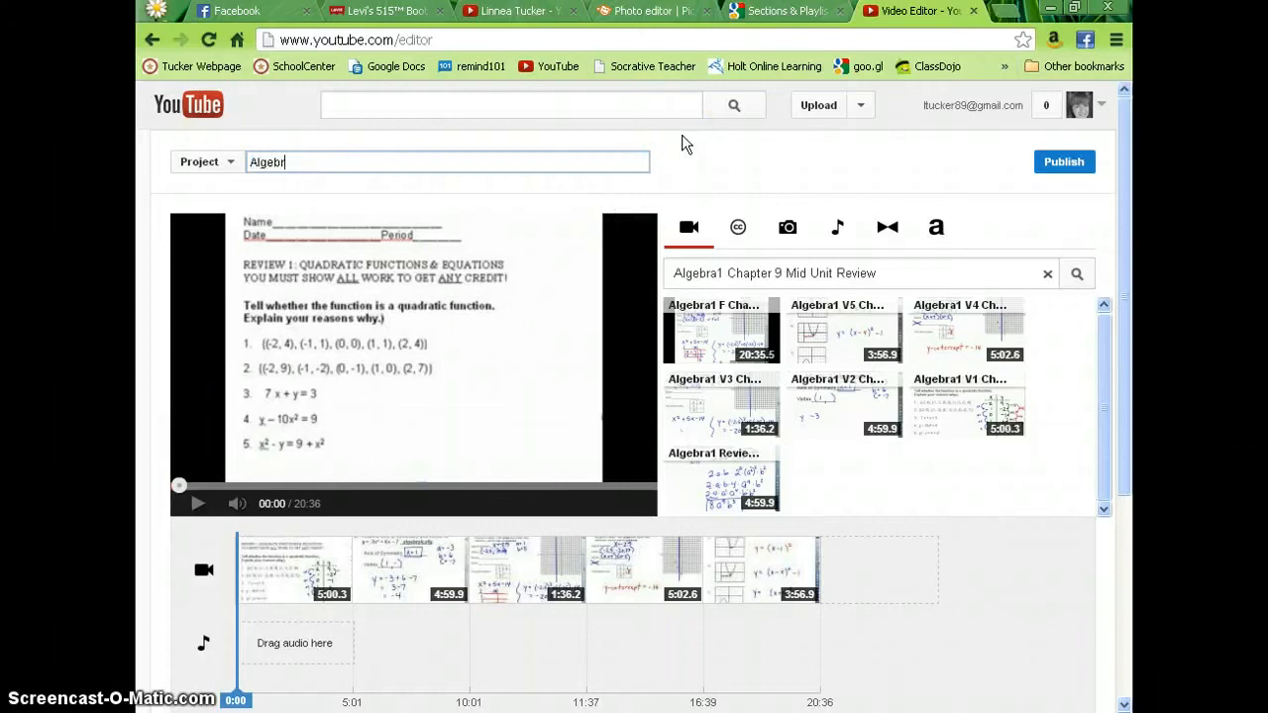
text(1 Chpa)
key(BackSpace)
key(BackSpace)
text(apter 9)
- Rename the project "delete me" and publish the combined video
key(BackSpace)
key(BackSpace)
key(BackSpace)
key(BackSpace)
key(BackSpace)
key(BackSpace)
key(BackSpace)
key(BackSpace)
key(BackSpace)
key(BackSpace)
key(BackSpace)
key(BackSpace)
key(BackSpace)
key(BackSpace)
key(BackSpace)
key(BackSpace)
key(BackSpace)
key(BackSpace)
key(BackSpace)
text(delete me)
click(1071, 170)
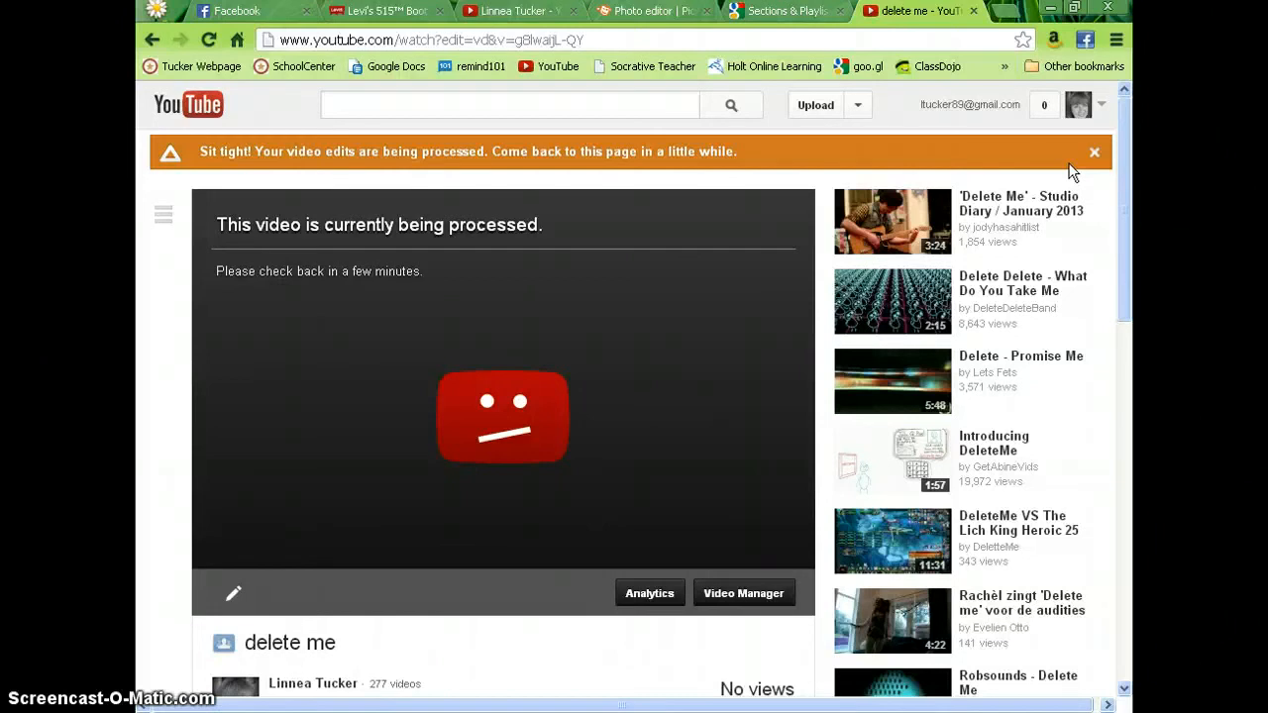
- Open the Video Manager's list of uploads to find the newly published "delete me" video
click(859, 104)
click(828, 186)
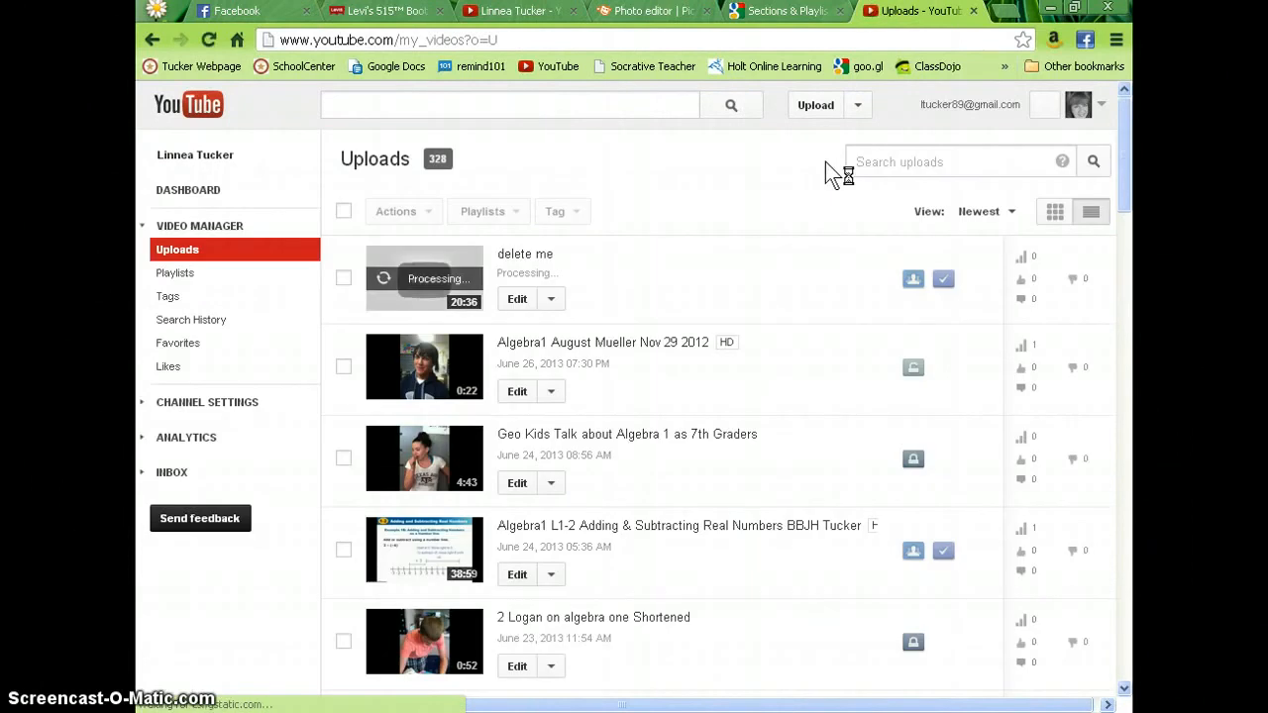
click(728, 343)
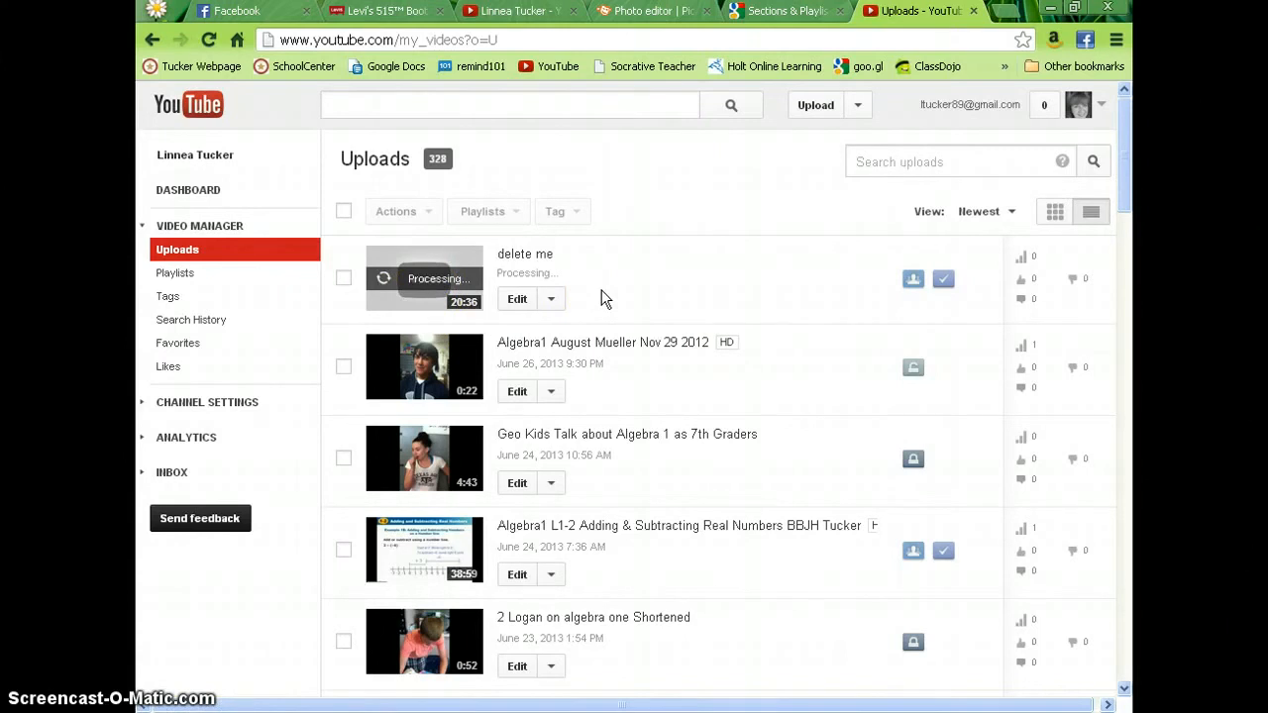
- Select the "delete me" upload and enter "Algebra1 Chapter 9" as a tag for it
click(344, 281)
click(579, 212)
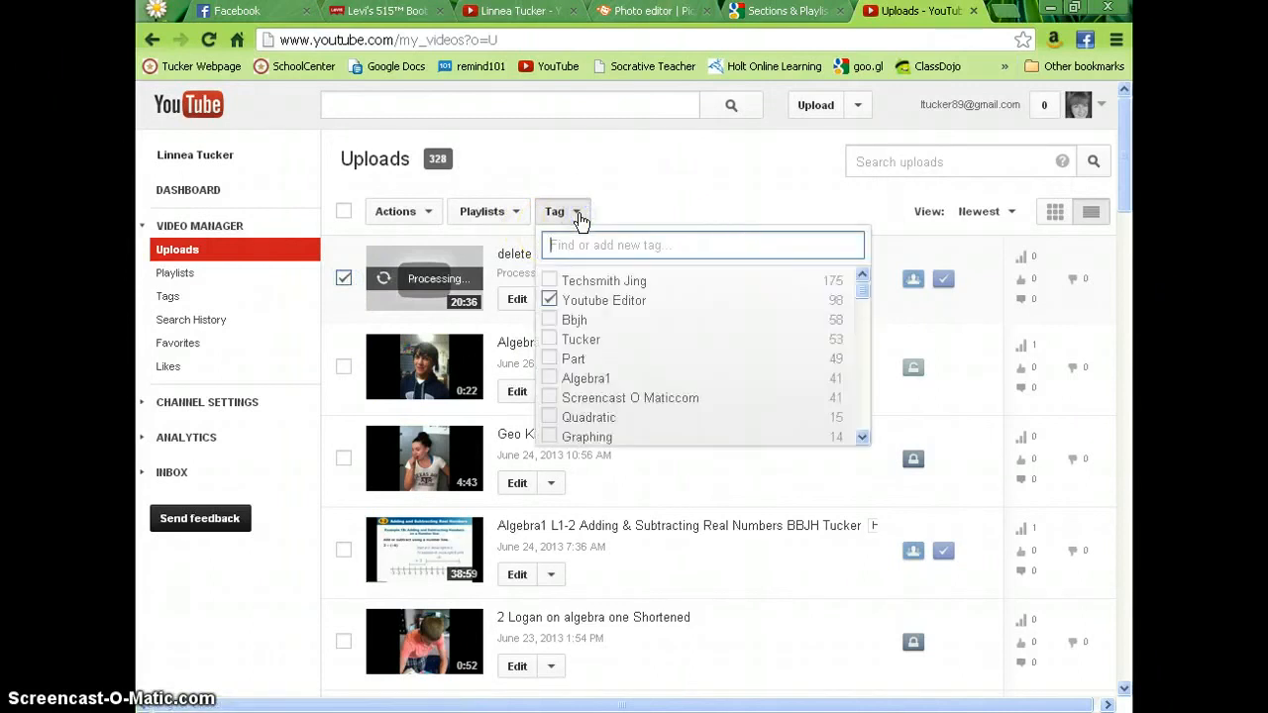
text(Alg)
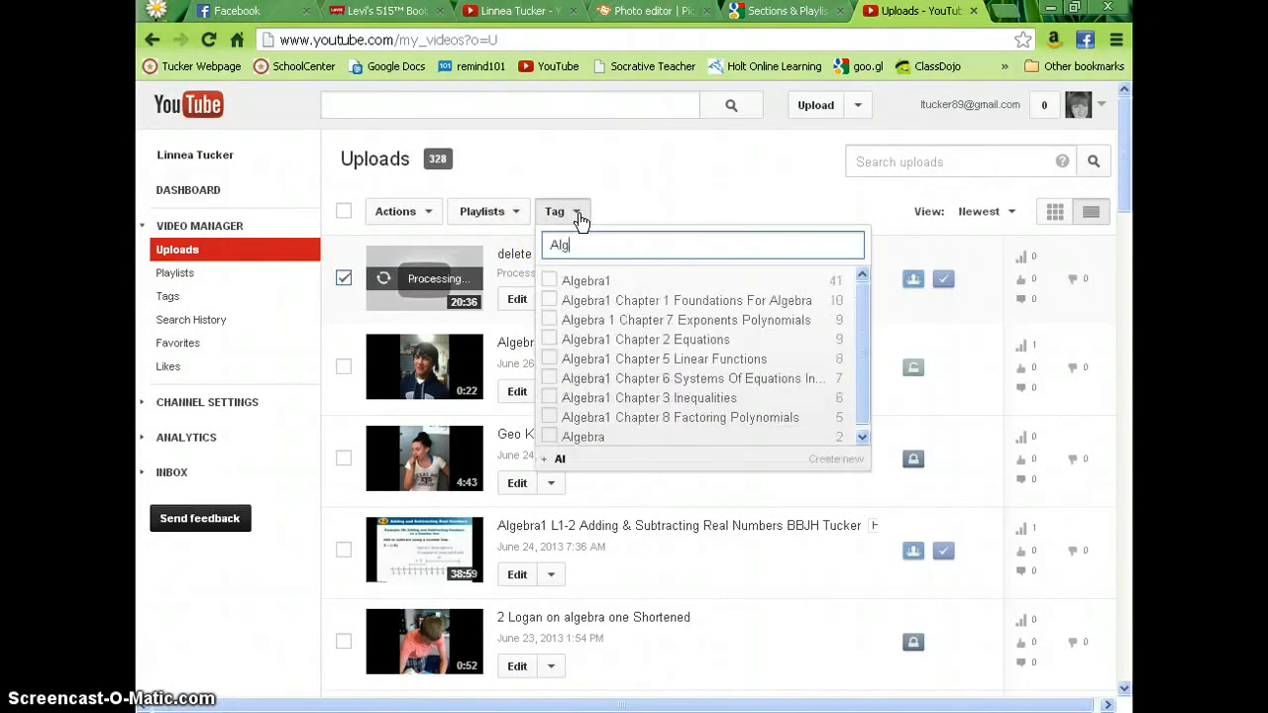
text(ebra)
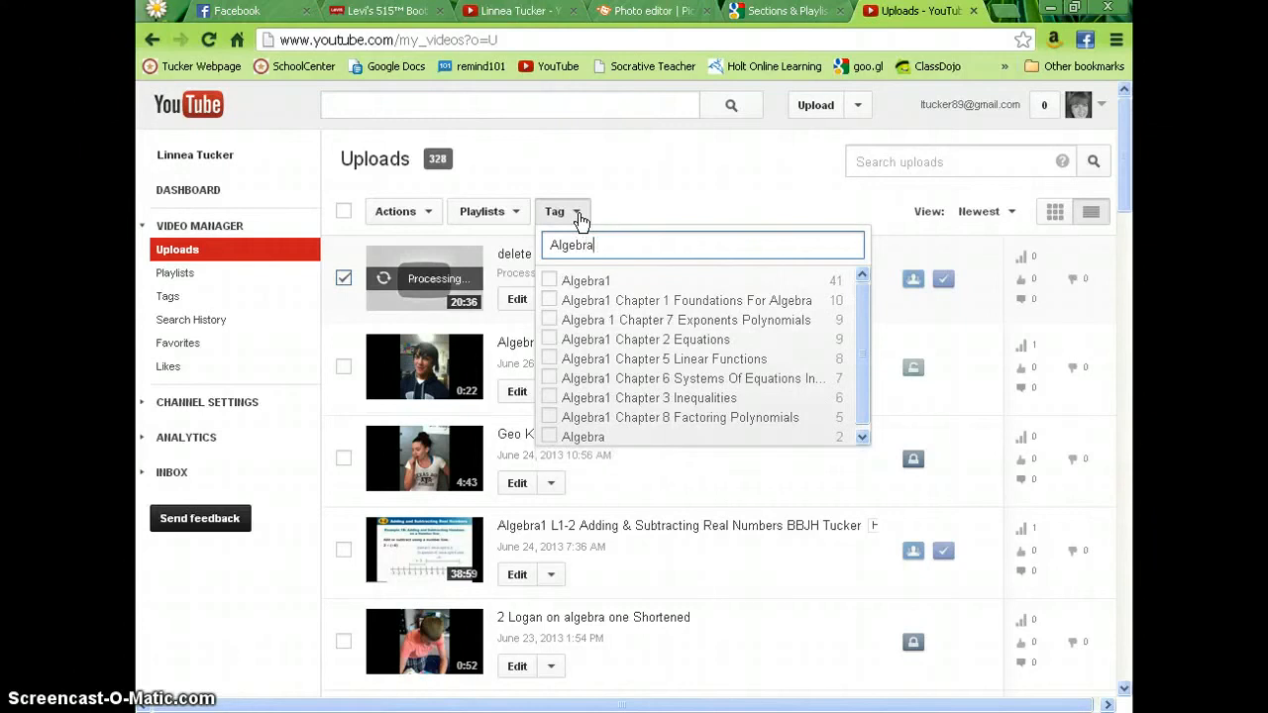
text(1 Chapter)
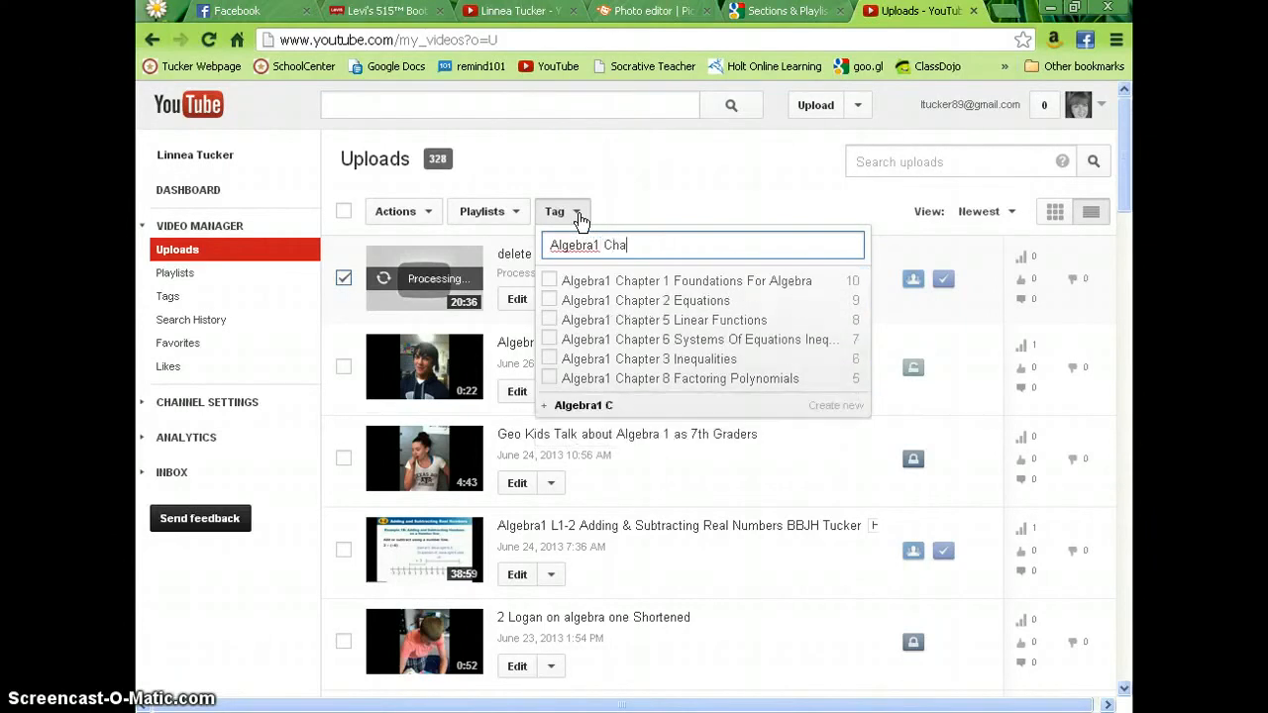
text( 9)
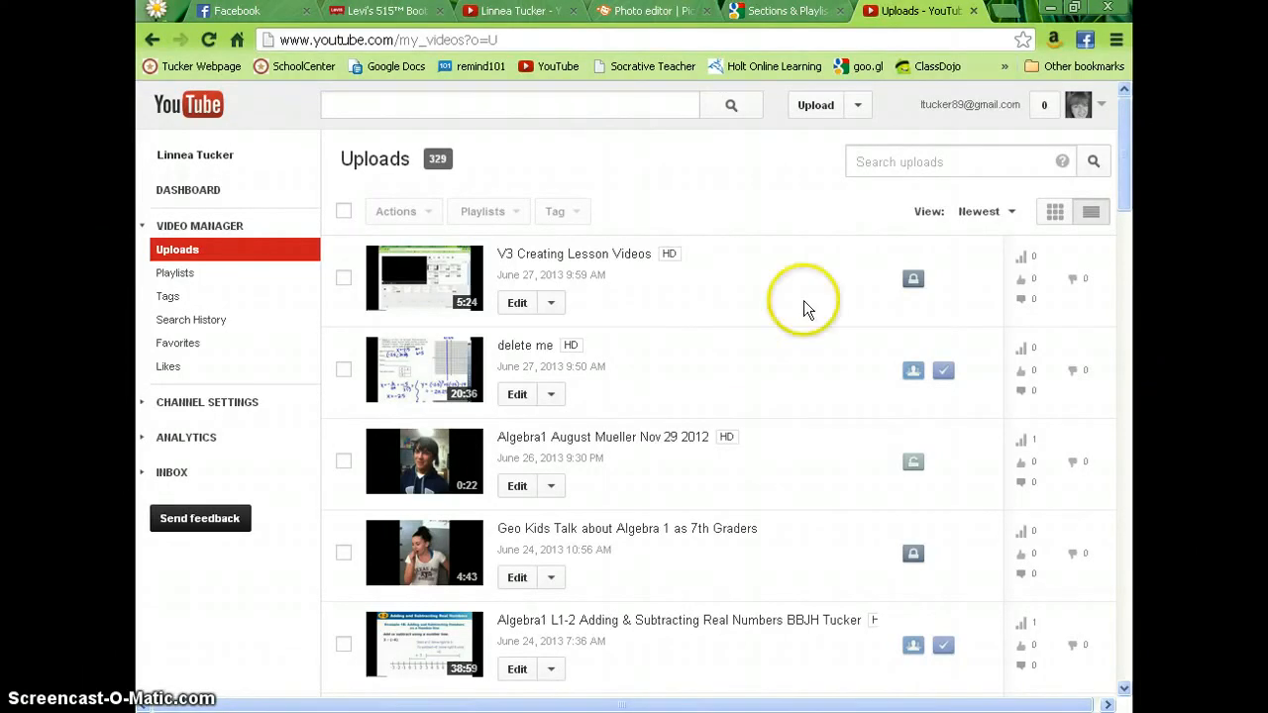
- Delete the "delete me" video from the uploads
click(343, 373)
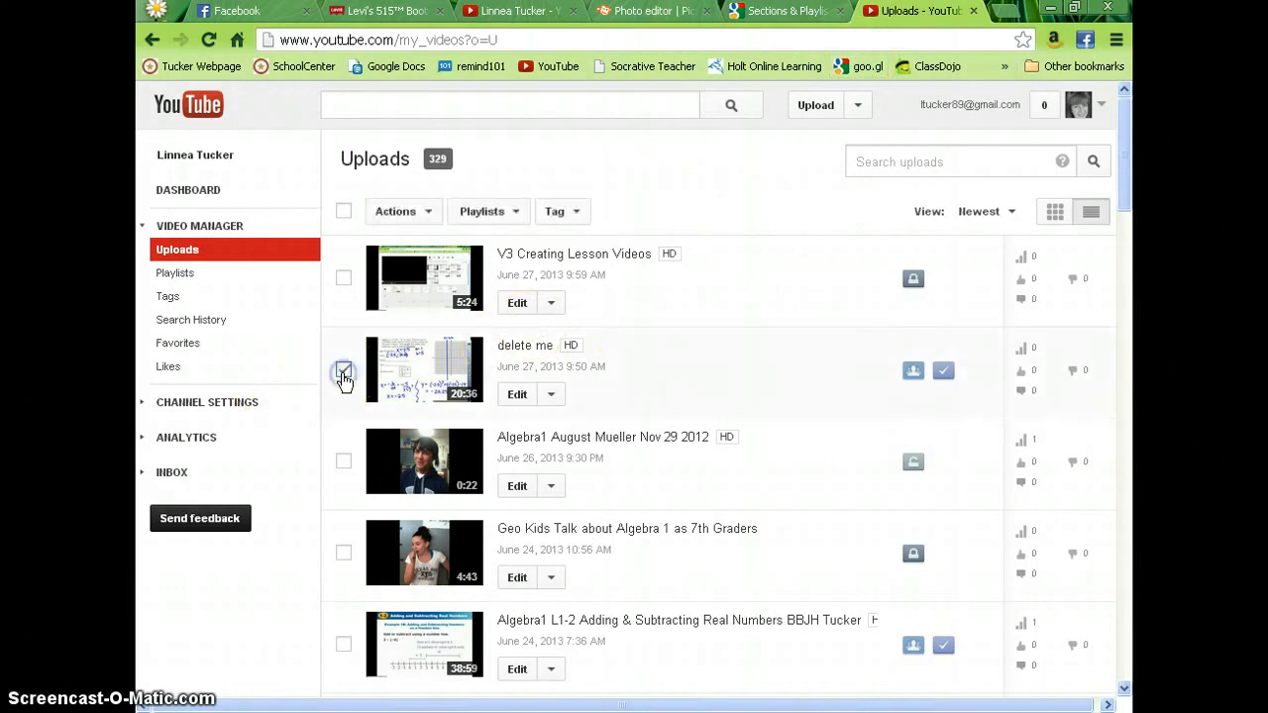
click(397, 211)
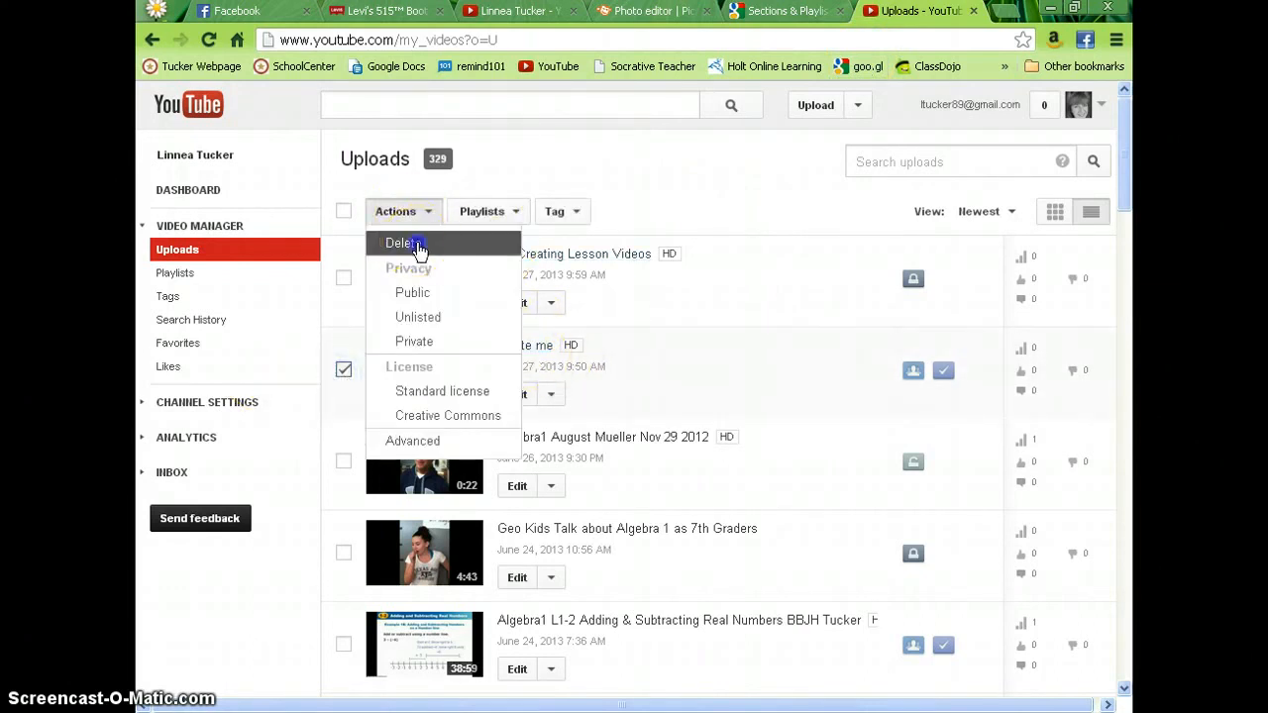
click(417, 246)
click(763, 448)
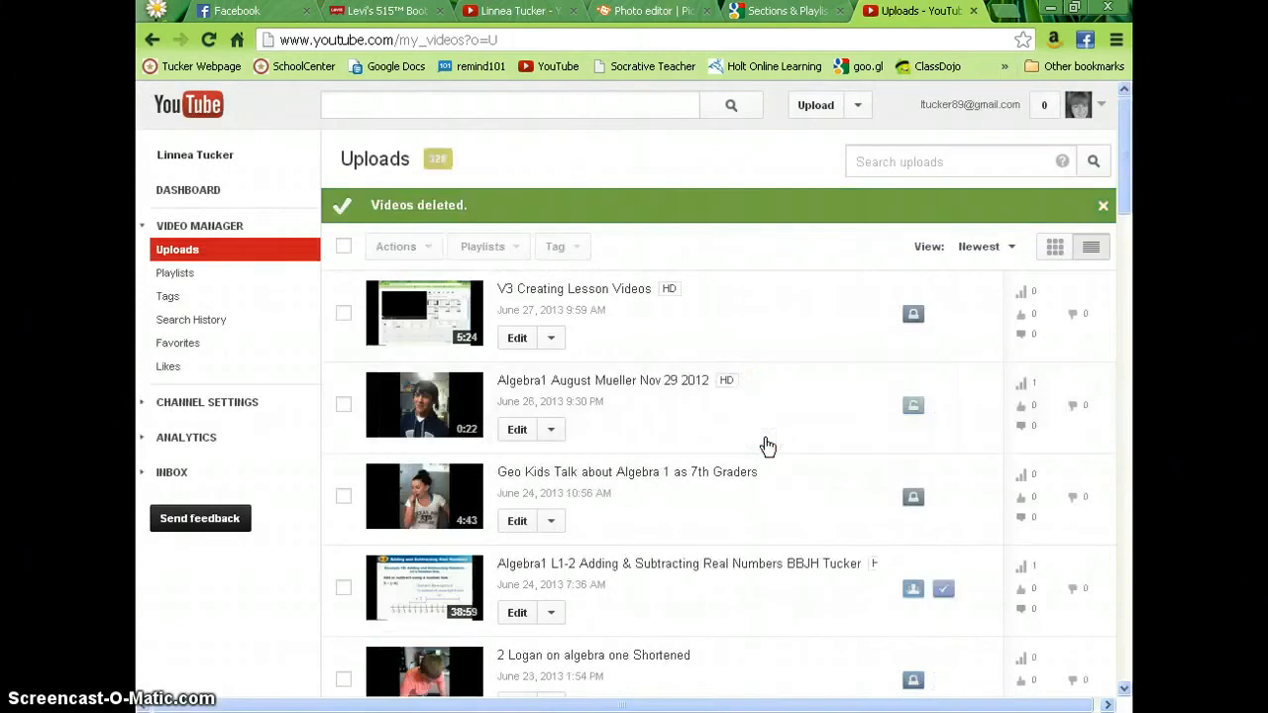
- Search the uploads for "Algebra1 L9-"
click(952, 163)
text(Al;g)
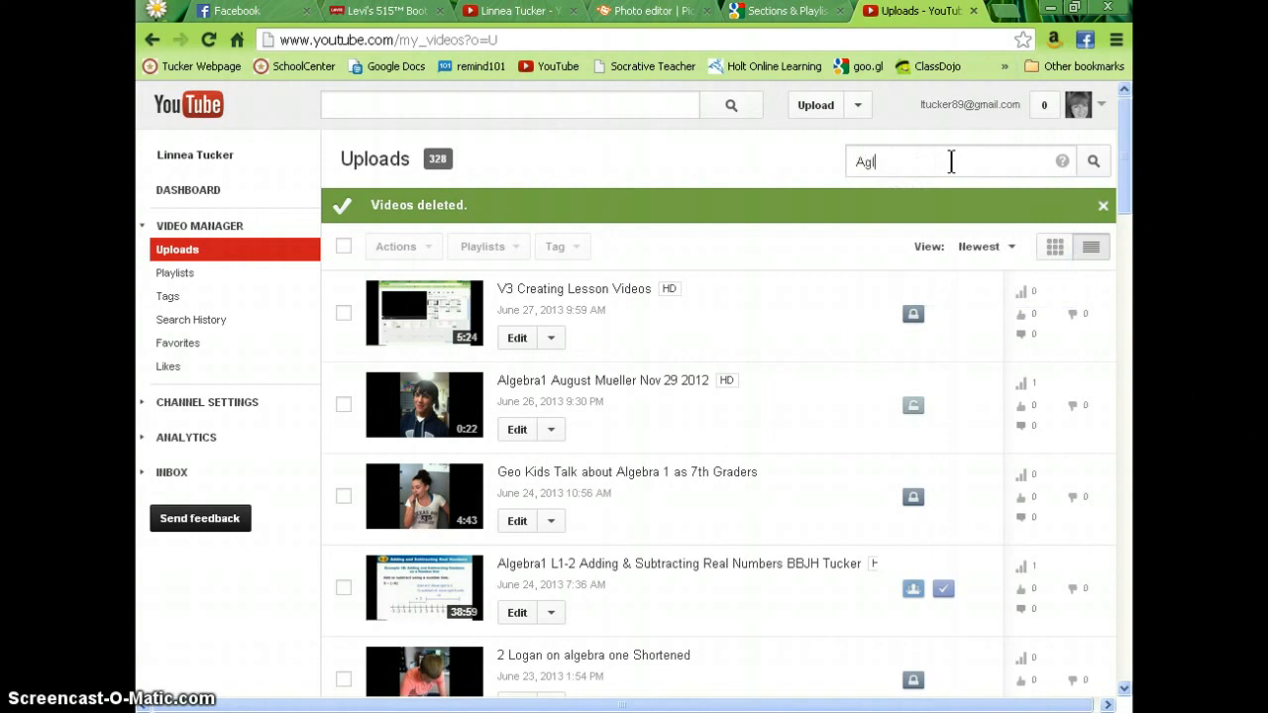
key(BackSpace)
key(BackSpace)
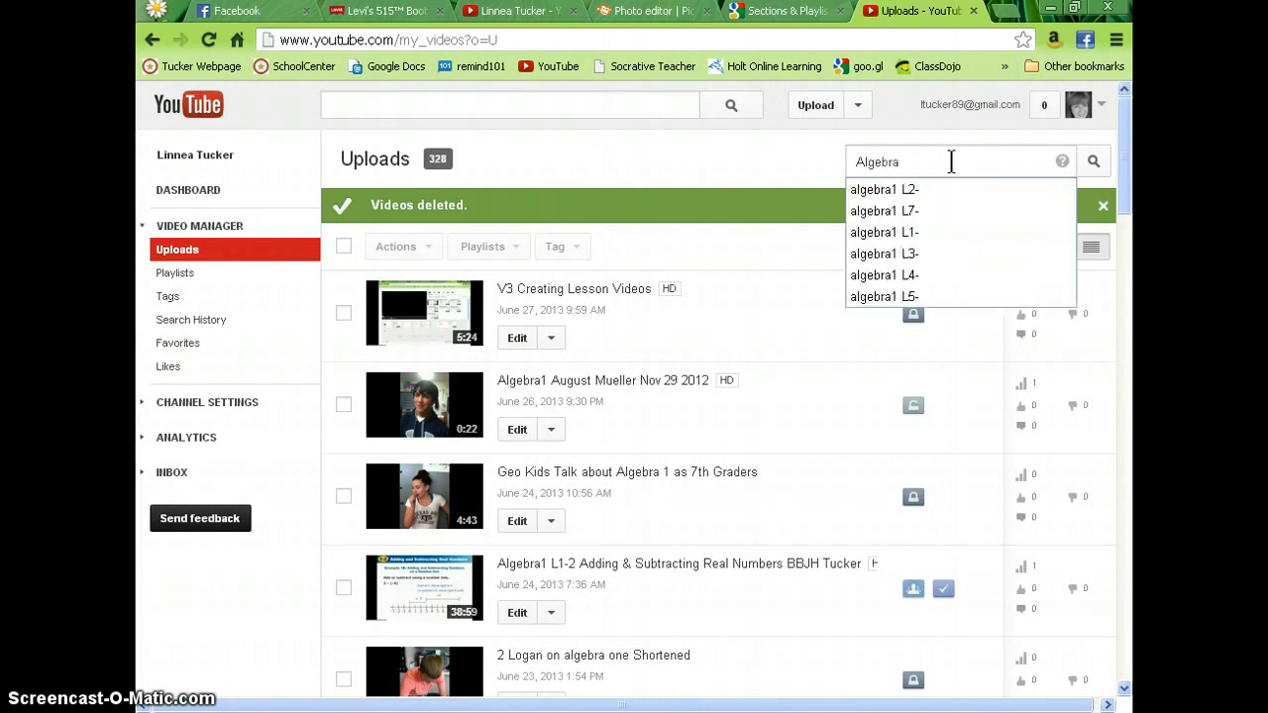
text(gebra1 L9-)
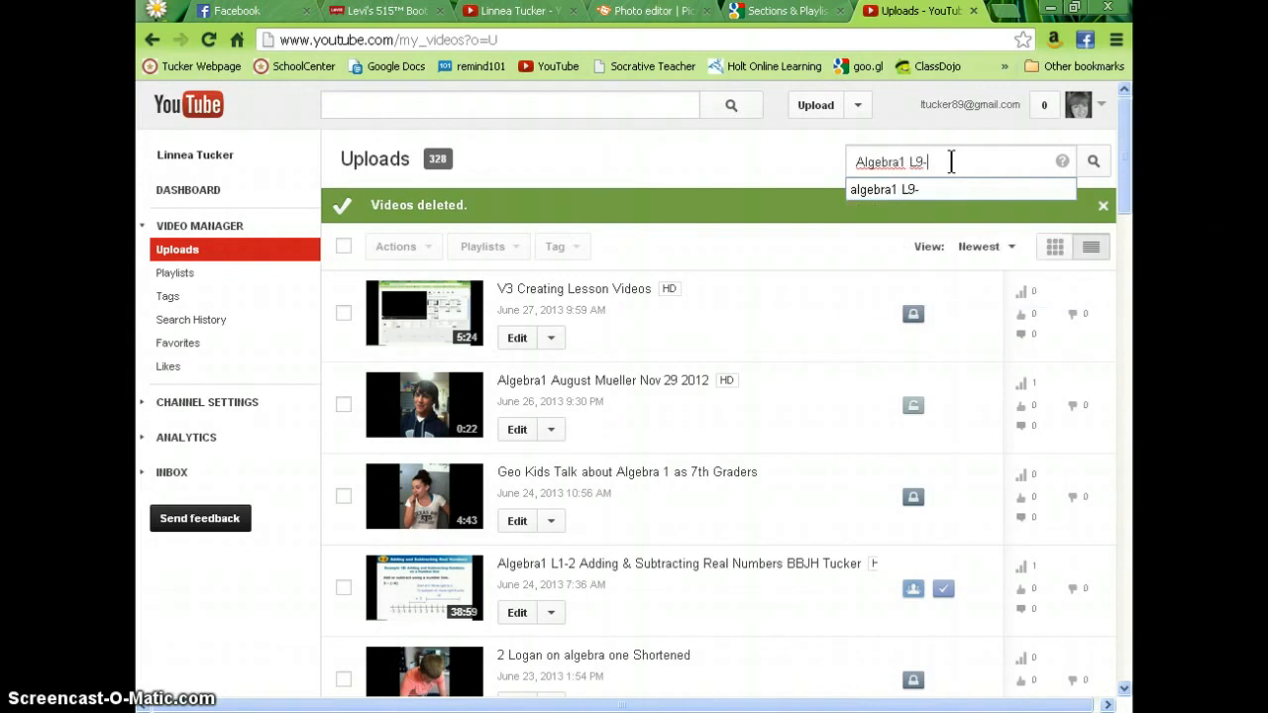
key(Return)
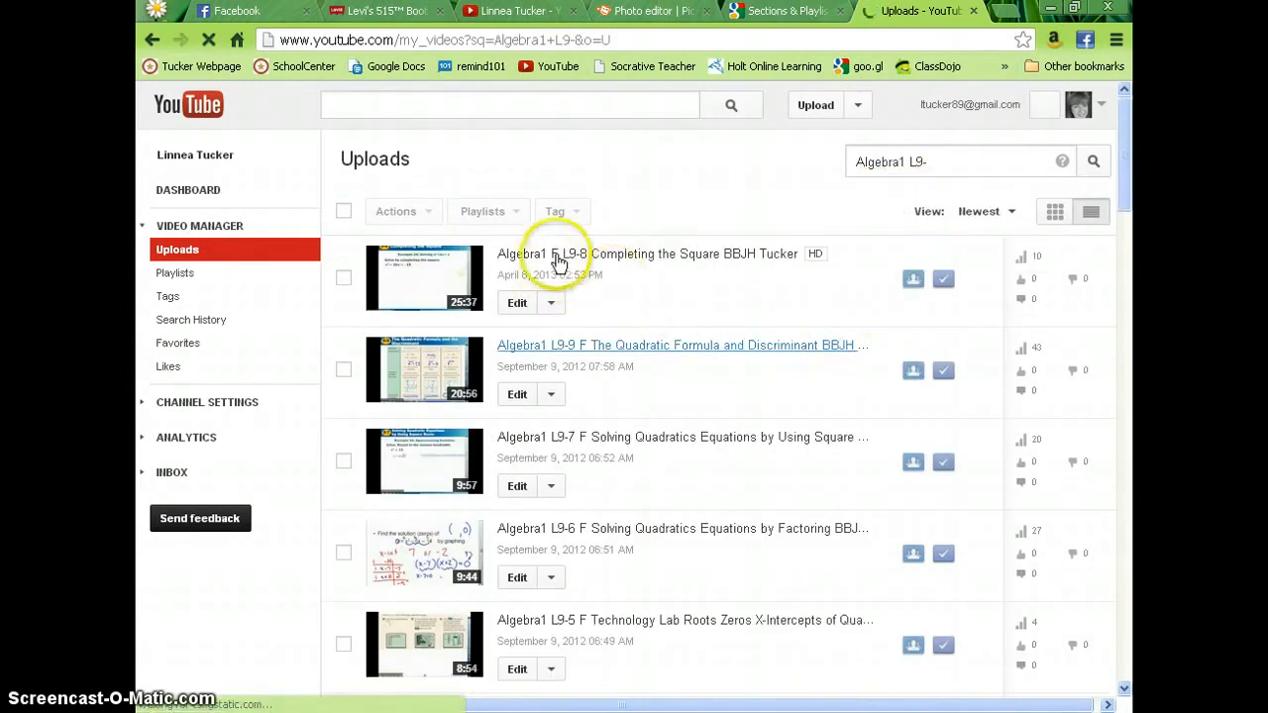
- Examine the Algebra1 L9 uploads, comparing the final F lesson videos with the separate V1 to V5 Chapter 9 Mid Unit Review parts
scroll(684, 416, down, 3)
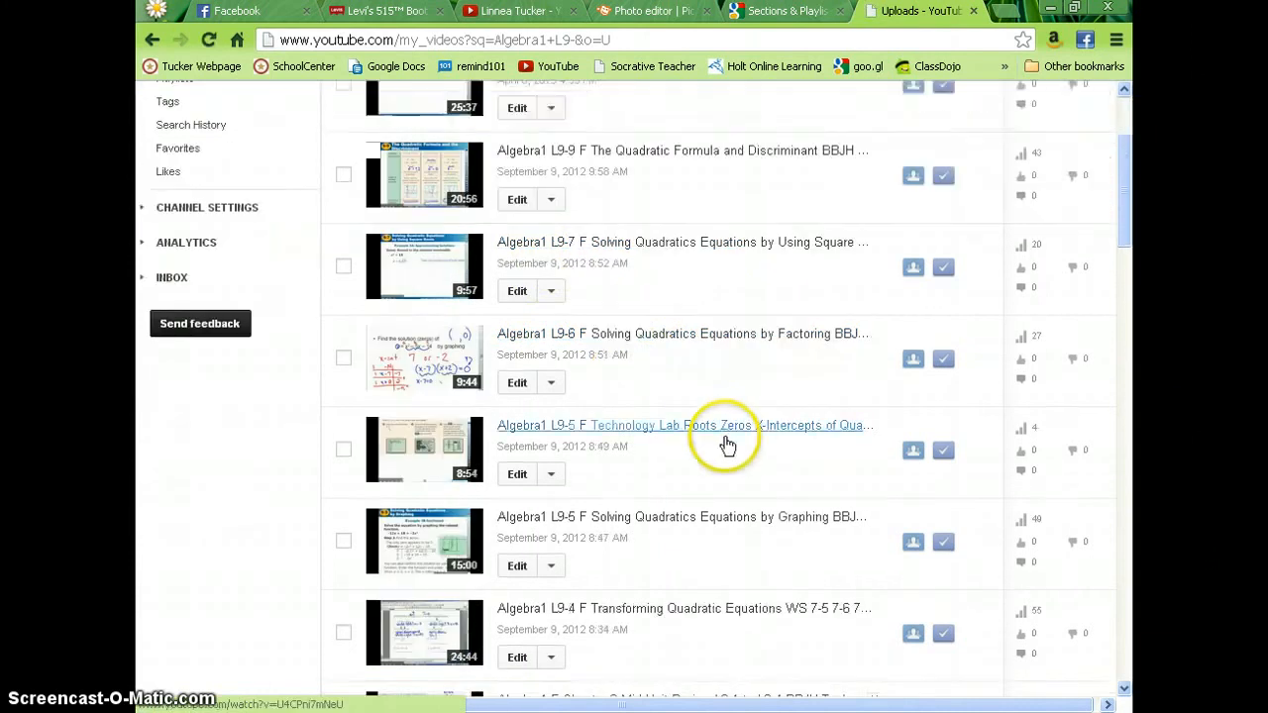
scroll(688, 426, down, 2)
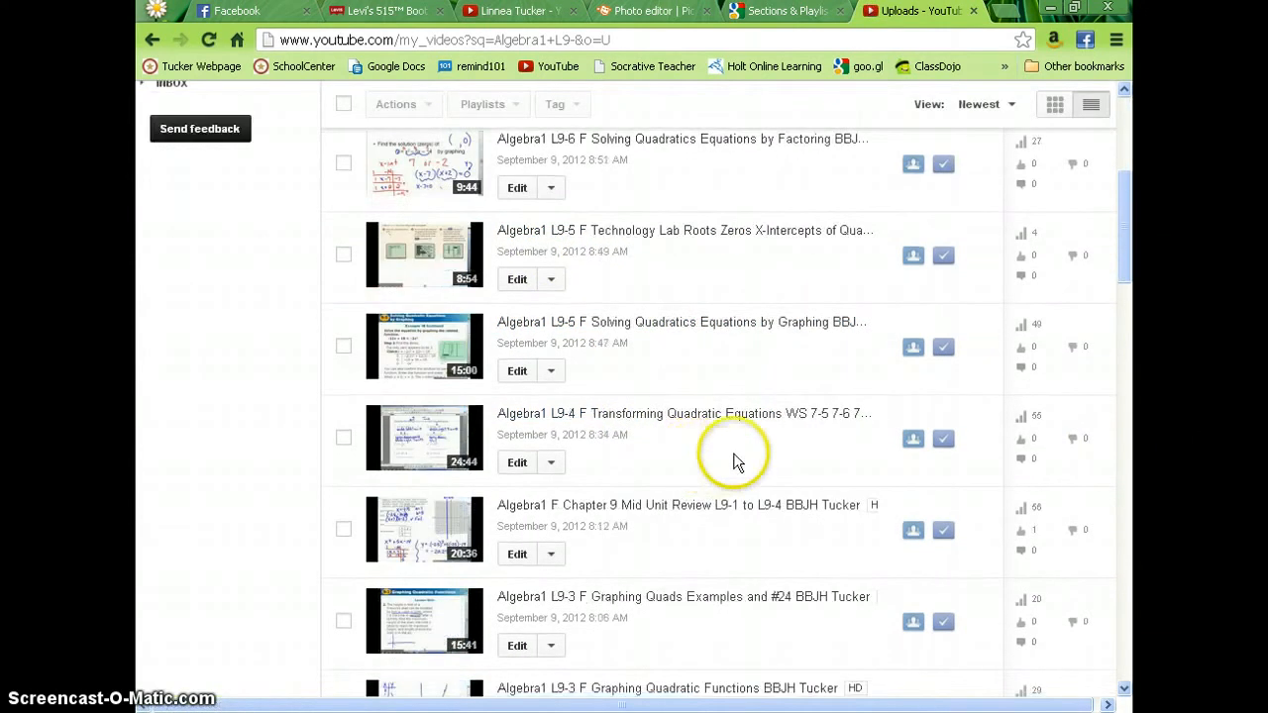
scroll(734, 461, down, 1)
scroll(734, 461, down, 3)
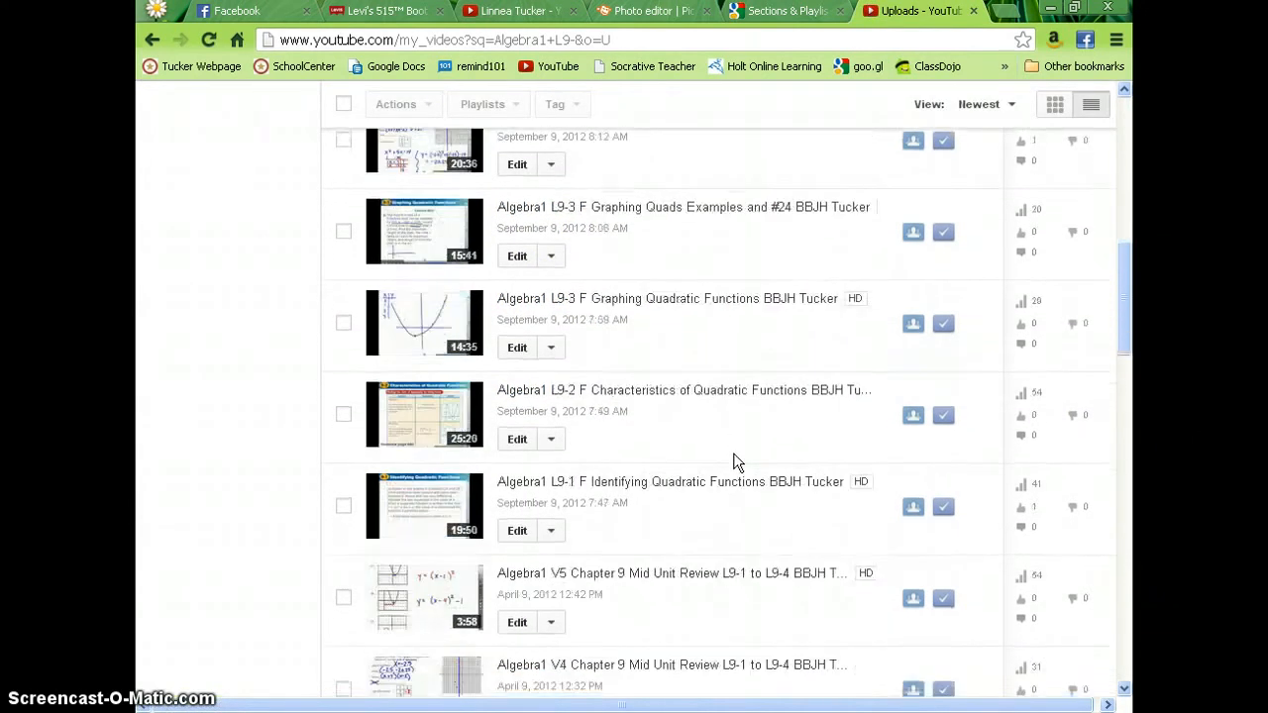
scroll(734, 461, down, 2)
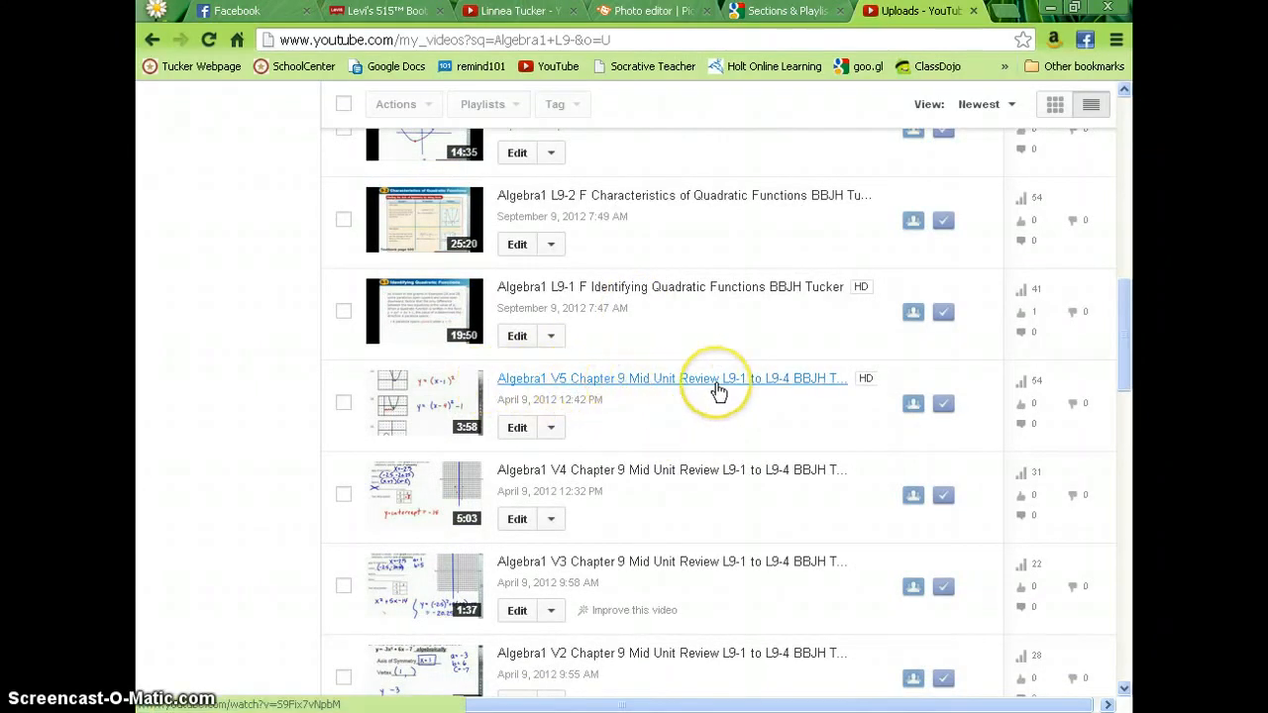
scroll(718, 391, up, 3)
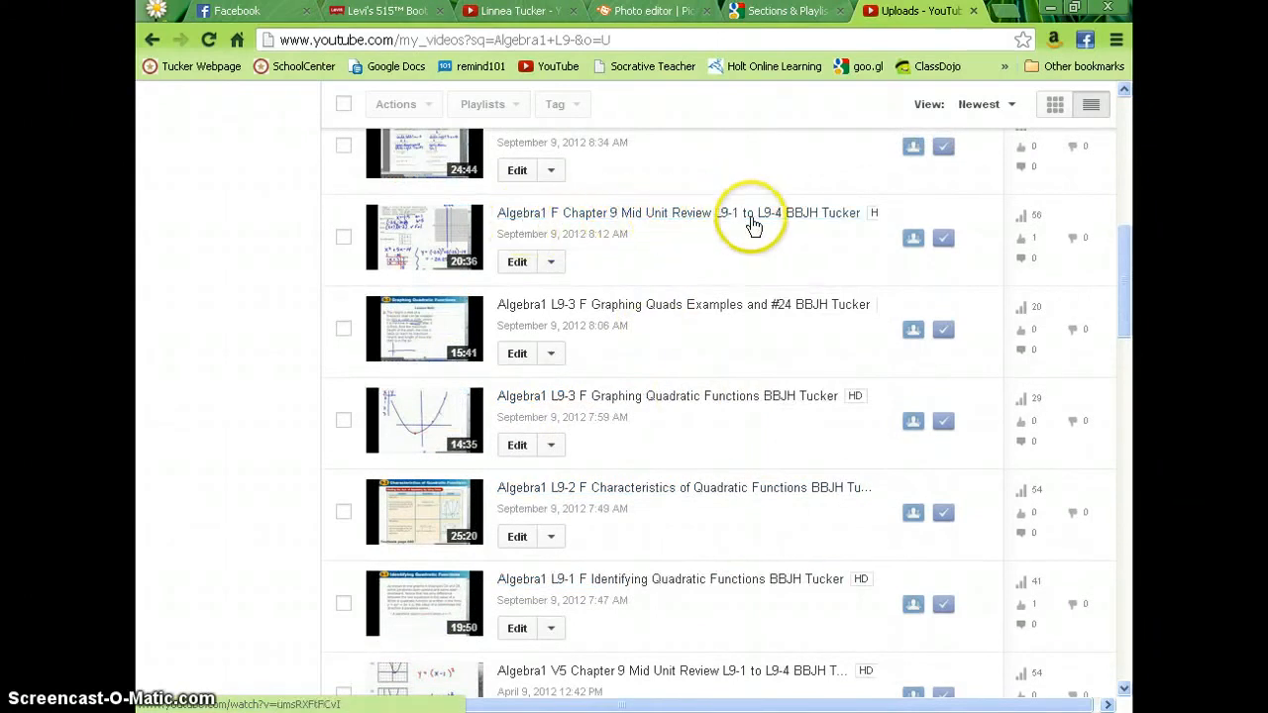
scroll(708, 330, down, 2)
scroll(707, 332, down, 1)
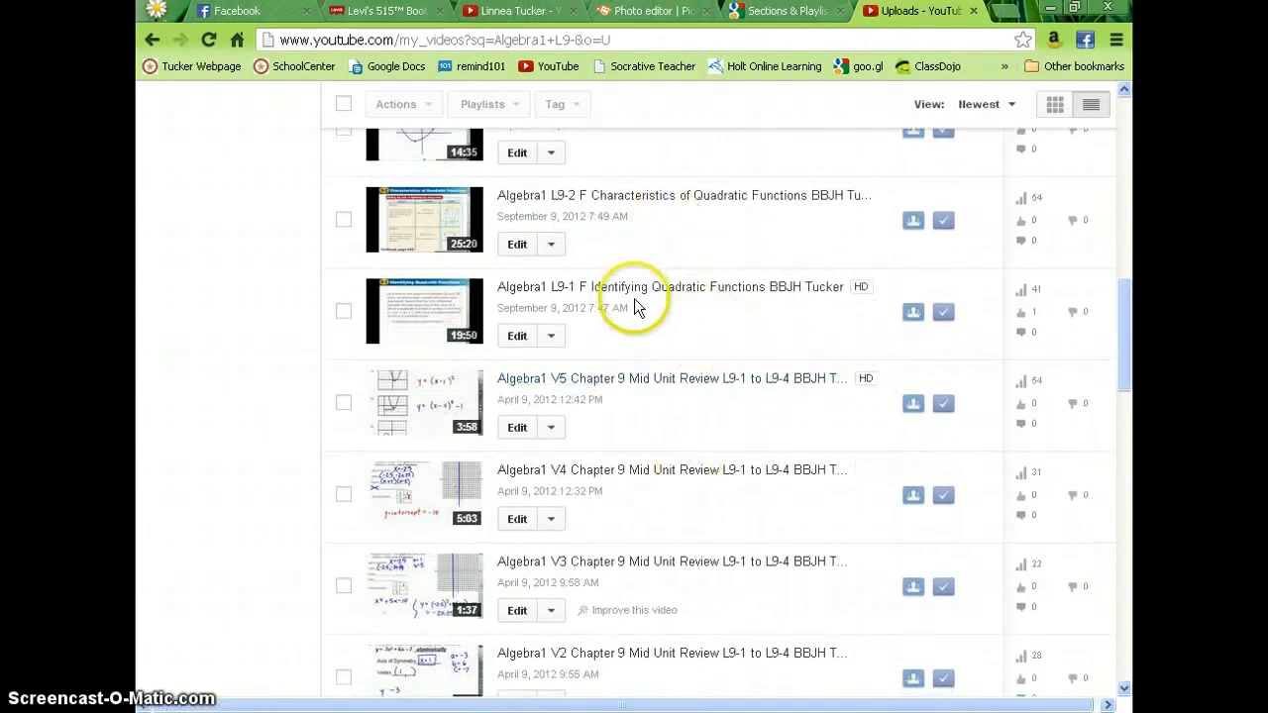
- Select the Chapter 9 Mid Unit Review part videos V5, V4, V3, V2 and V1 in the uploads list
click(344, 404)
click(343, 496)
click(346, 590)
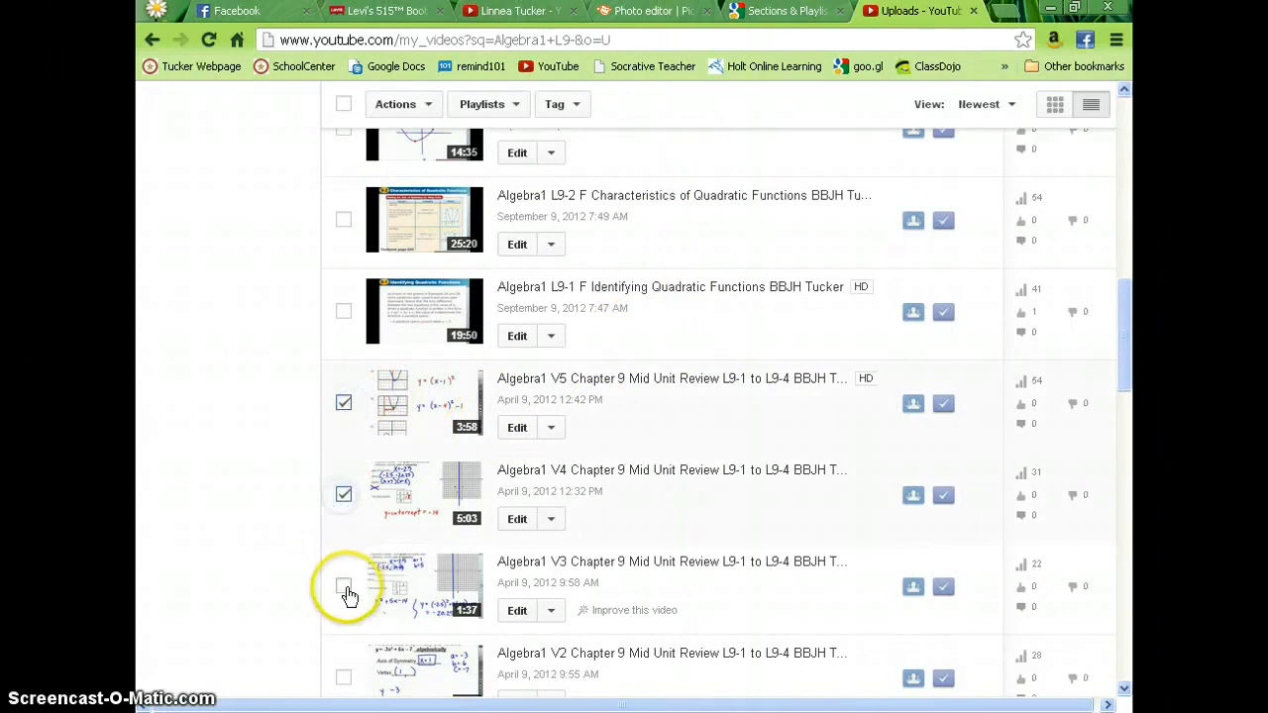
click(342, 684)
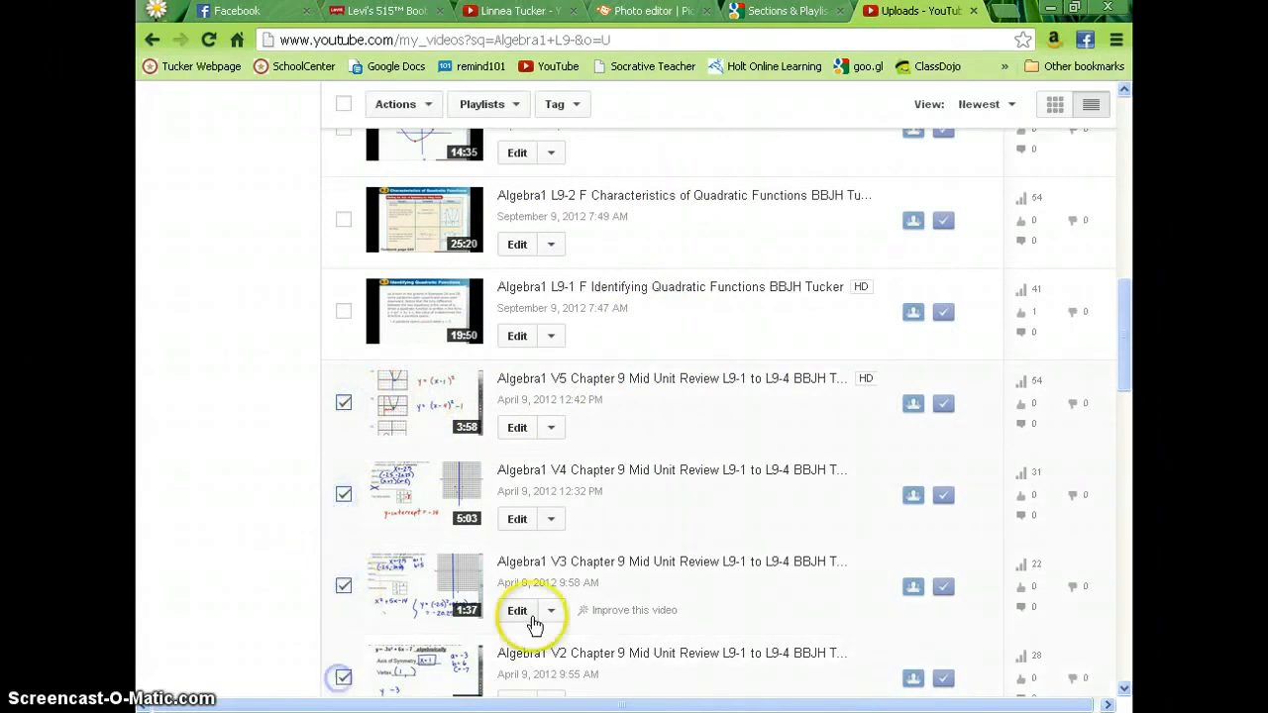
scroll(529, 623, down, 5)
click(344, 284)
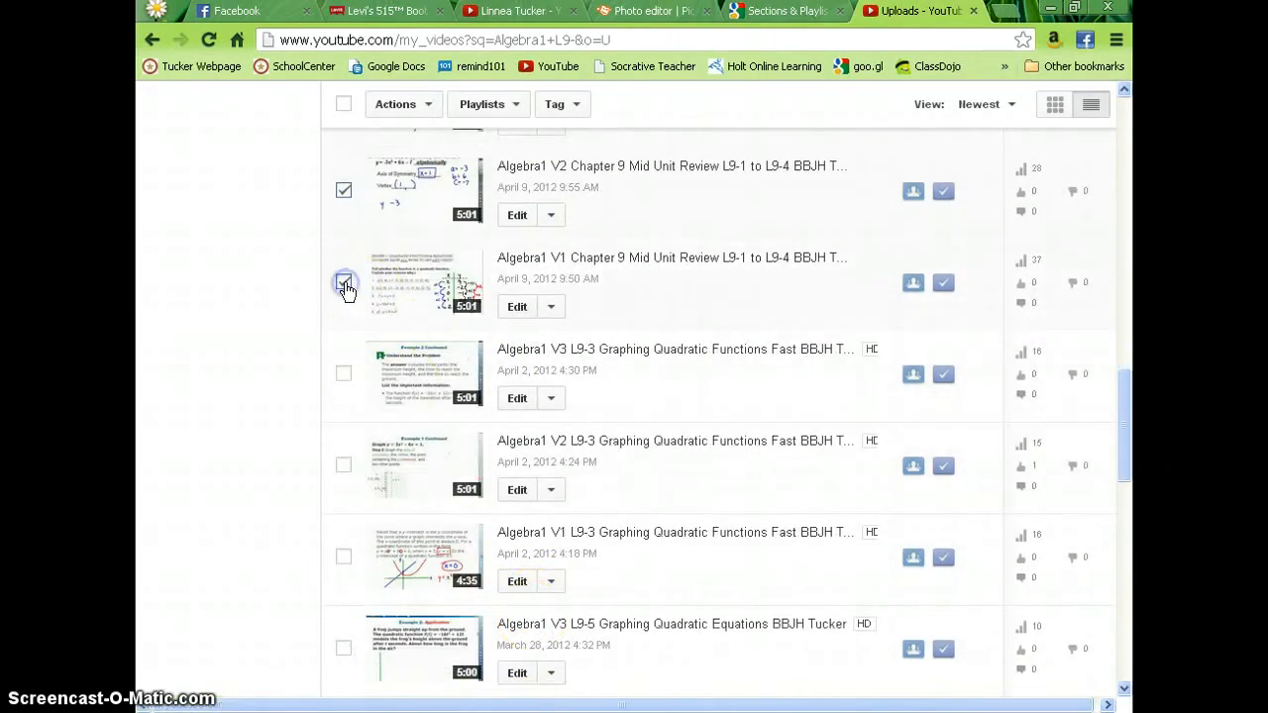
- Add the V3, V2 and V1 parts of both L9-3 Graphing Quadratic Functions Fast and L9-5 Graphing Quadratic Equations to the selection
click(347, 379)
click(347, 462)
click(347, 558)
scroll(346, 560, down, 2)
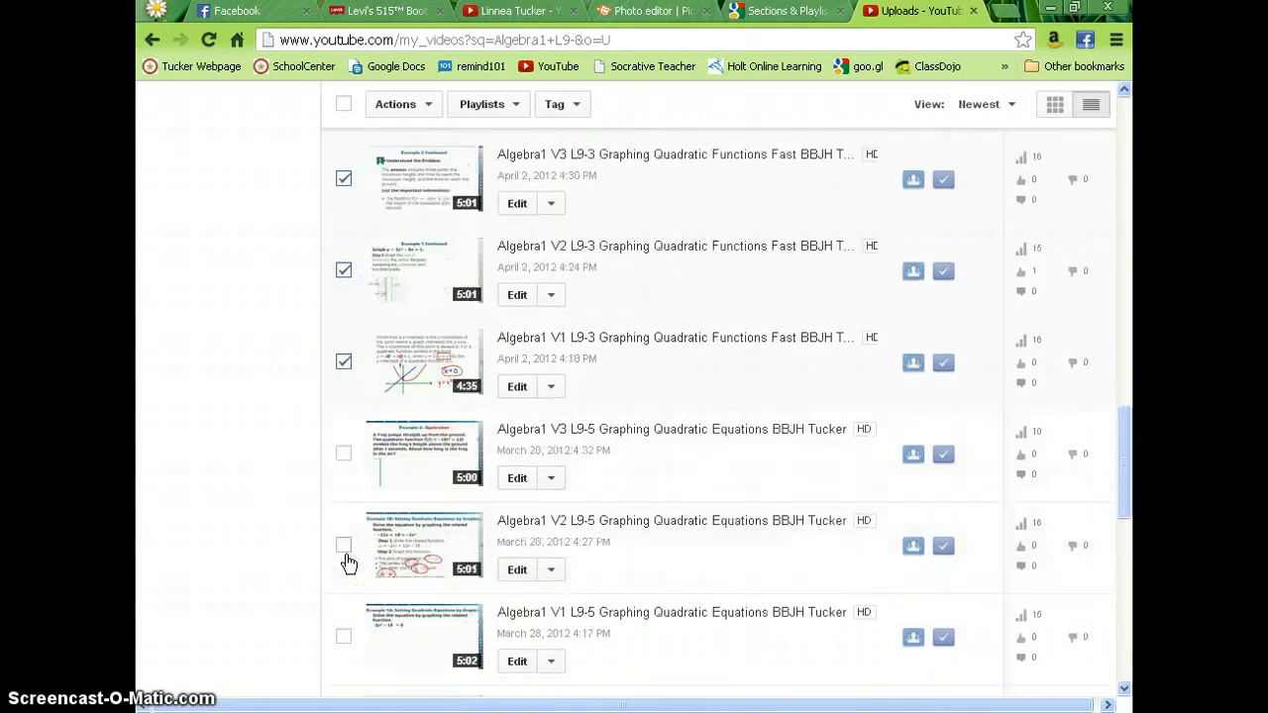
click(343, 454)
click(343, 551)
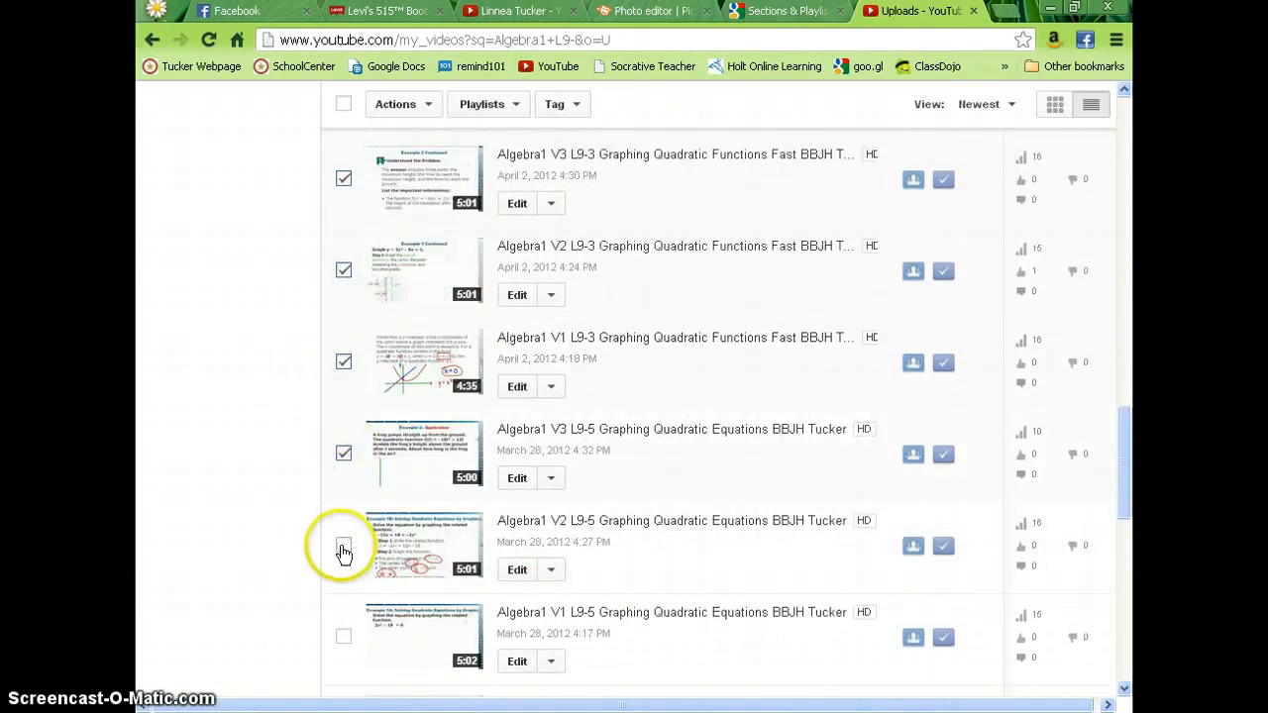
click(343, 640)
- Add the L9-2 Characteristics of Quadratic Functions parts V6 through V1 and the L9-1 V4 Identifying Quadratic Functions video to the selection
scroll(340, 644, down, 2)
click(345, 535)
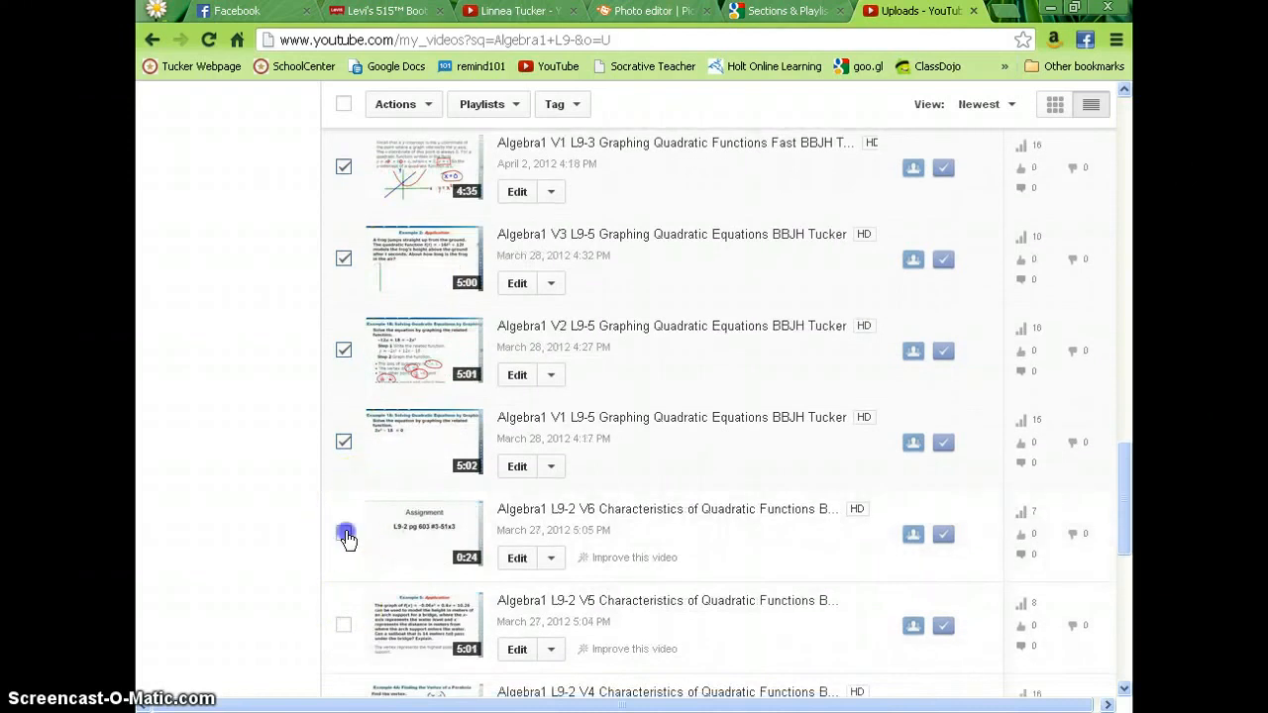
scroll(345, 628, down, 4)
click(344, 327)
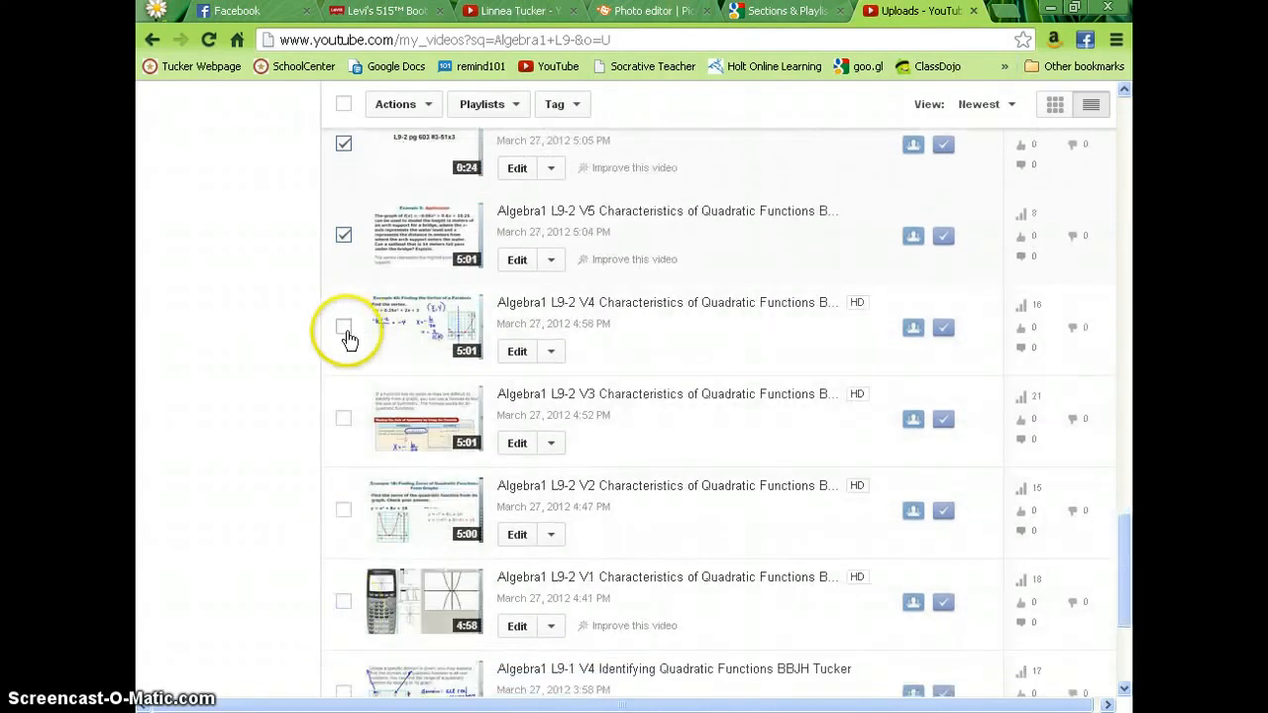
click(344, 418)
click(344, 604)
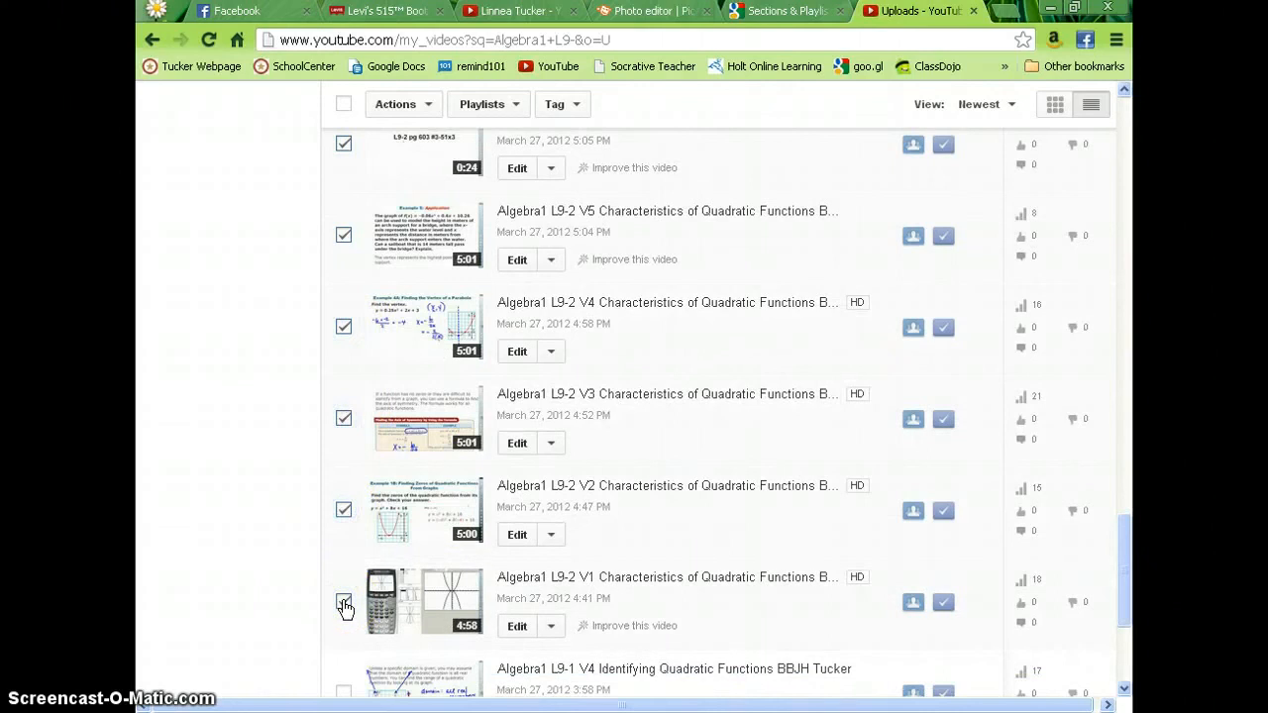
scroll(609, 496, down, 2)
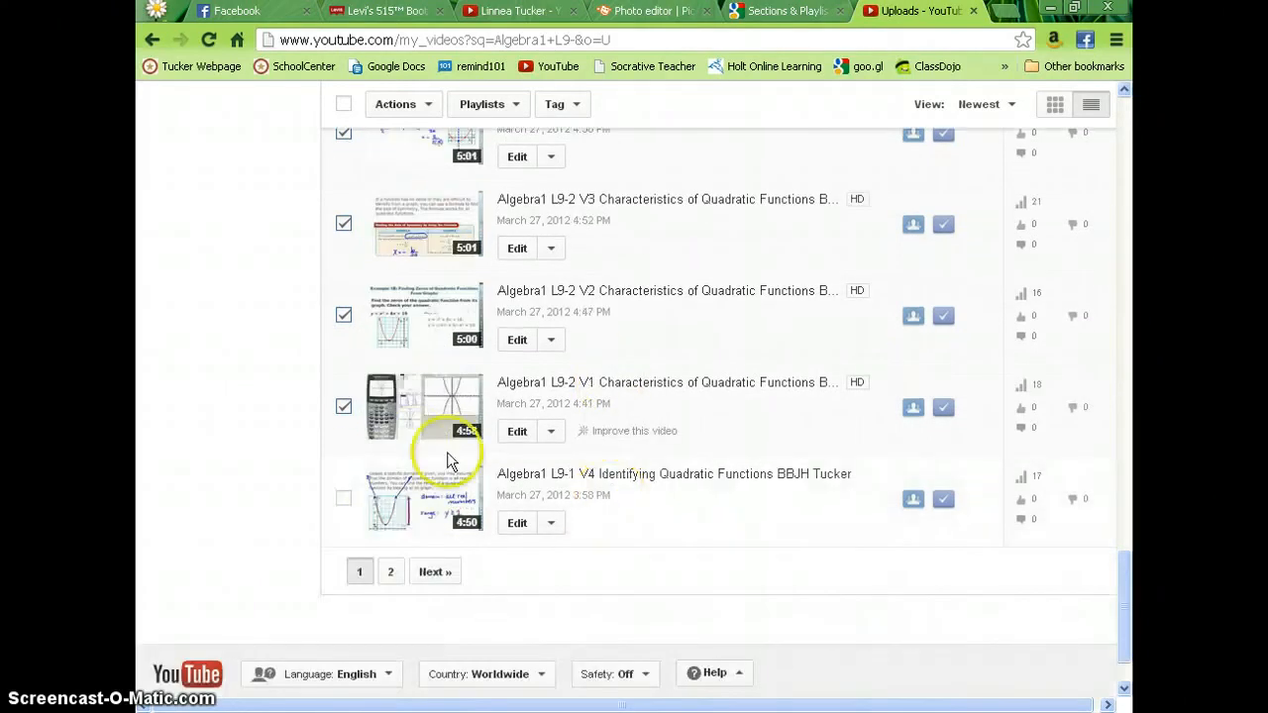
click(344, 498)
scroll(641, 475, up, 7)
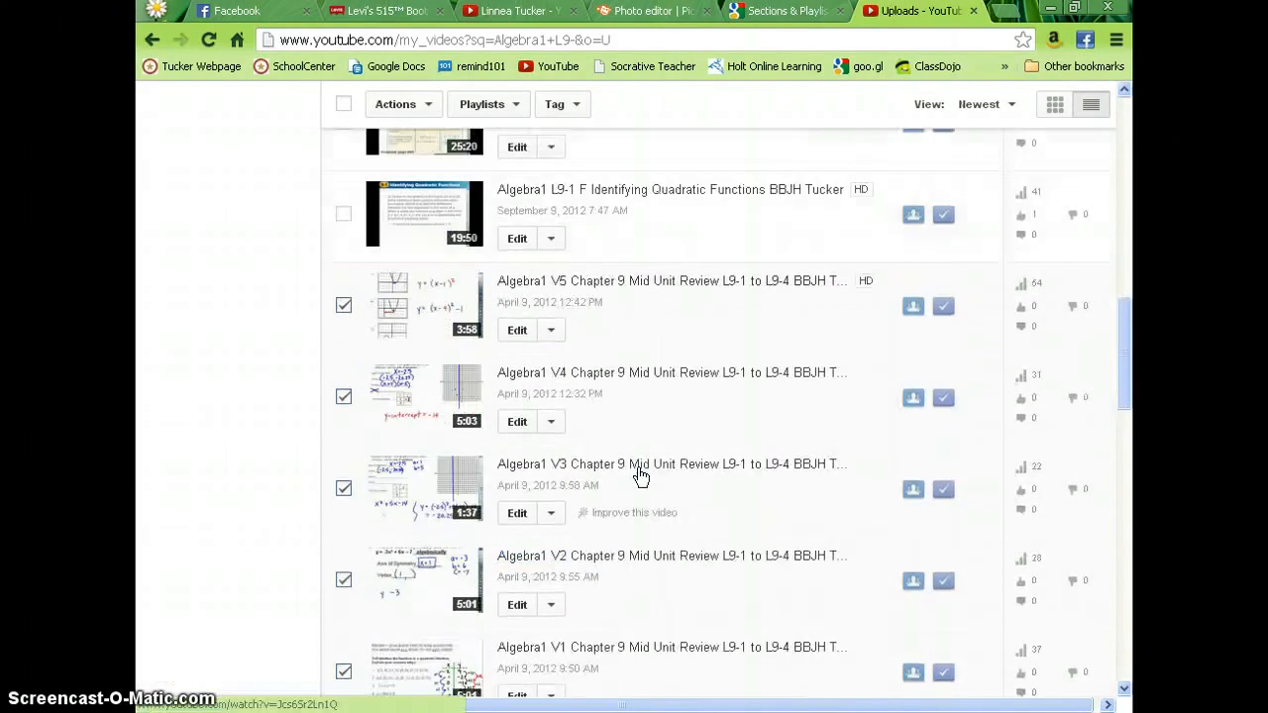
- Delete all the selected Algebra1 Chapter 9 part videos from the uploads and accept the deletion
scroll(640, 476, up, 8)
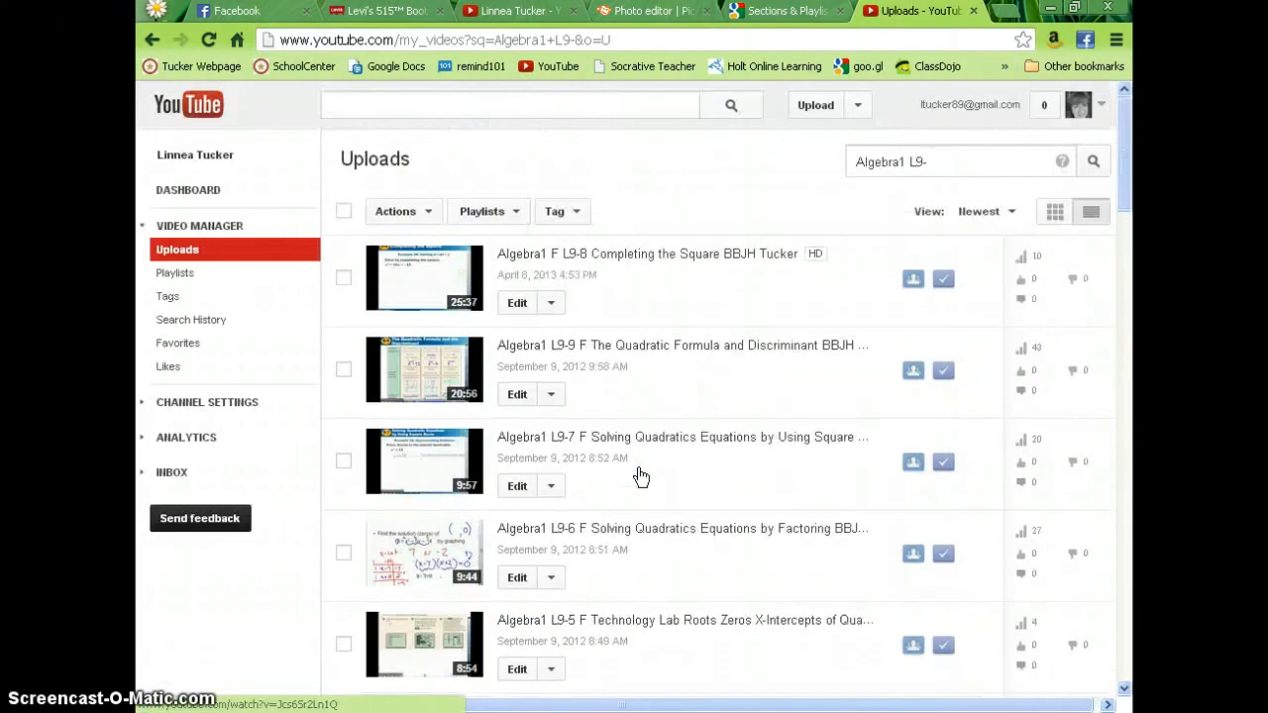
click(420, 211)
click(420, 243)
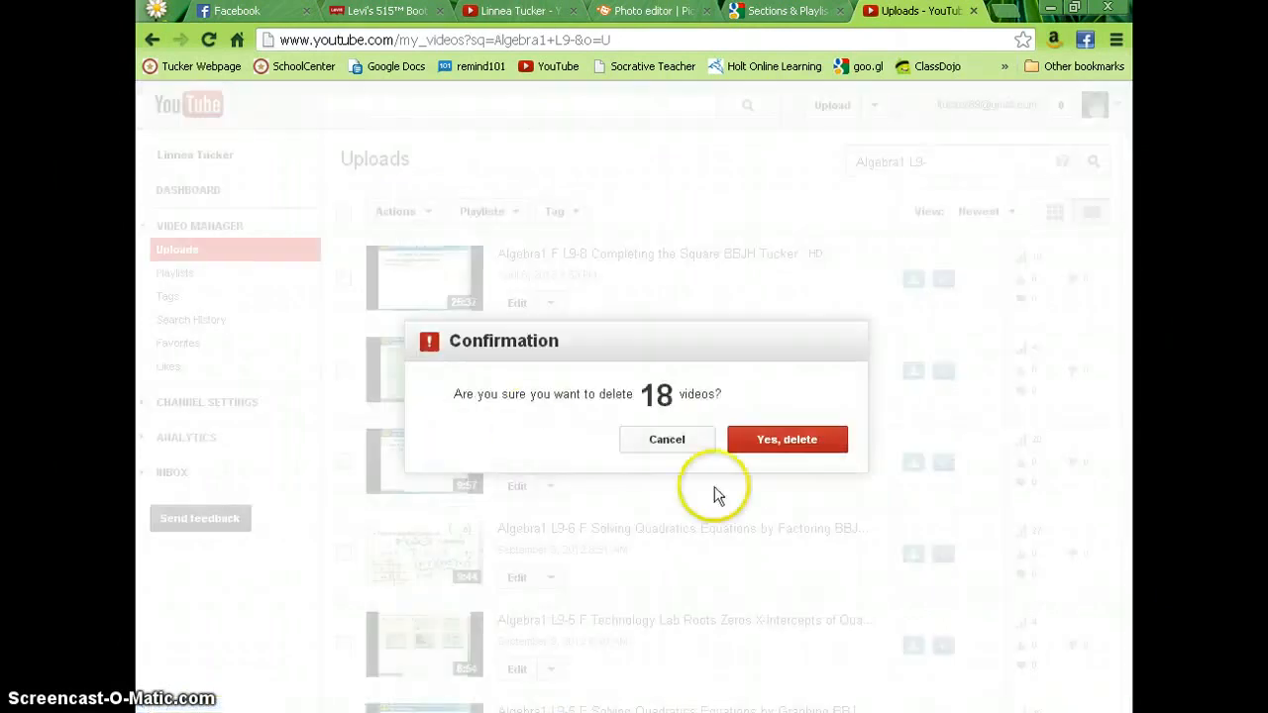
click(776, 440)
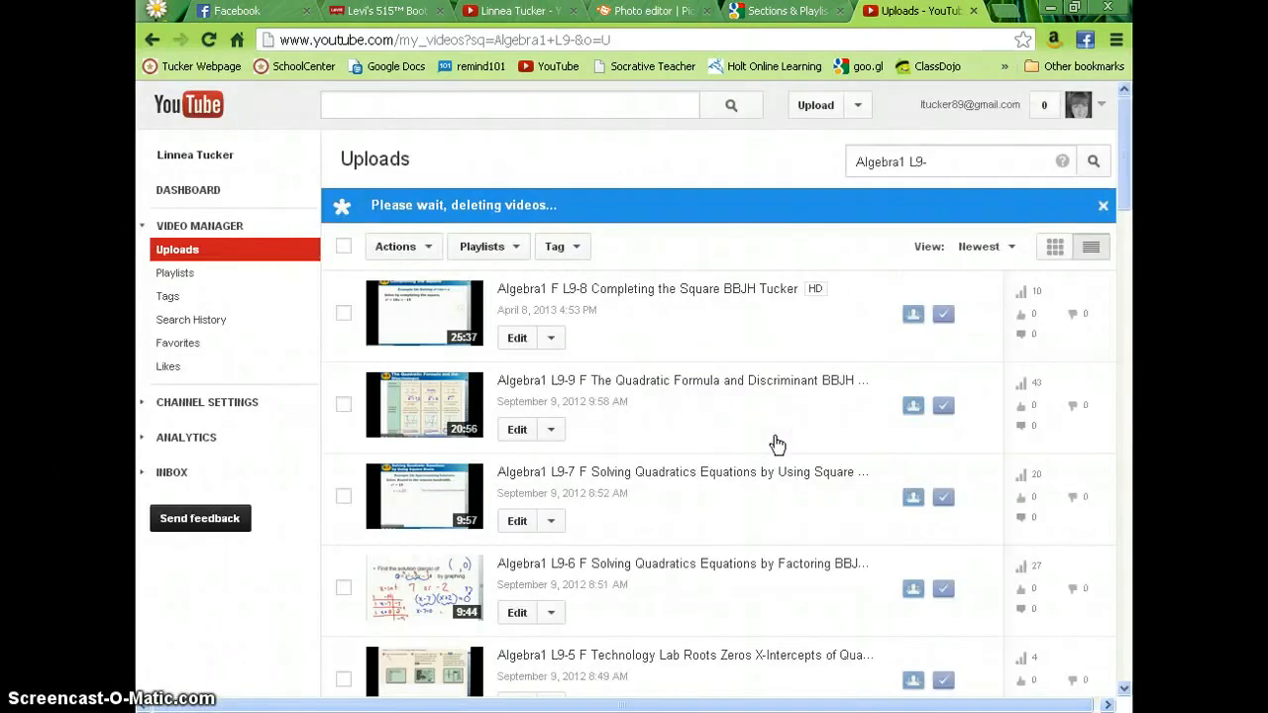
- Rerun the "Algebra1 L9-" uploads search and check the refreshed list for leftover part videos
scroll(777, 443, down, 10)
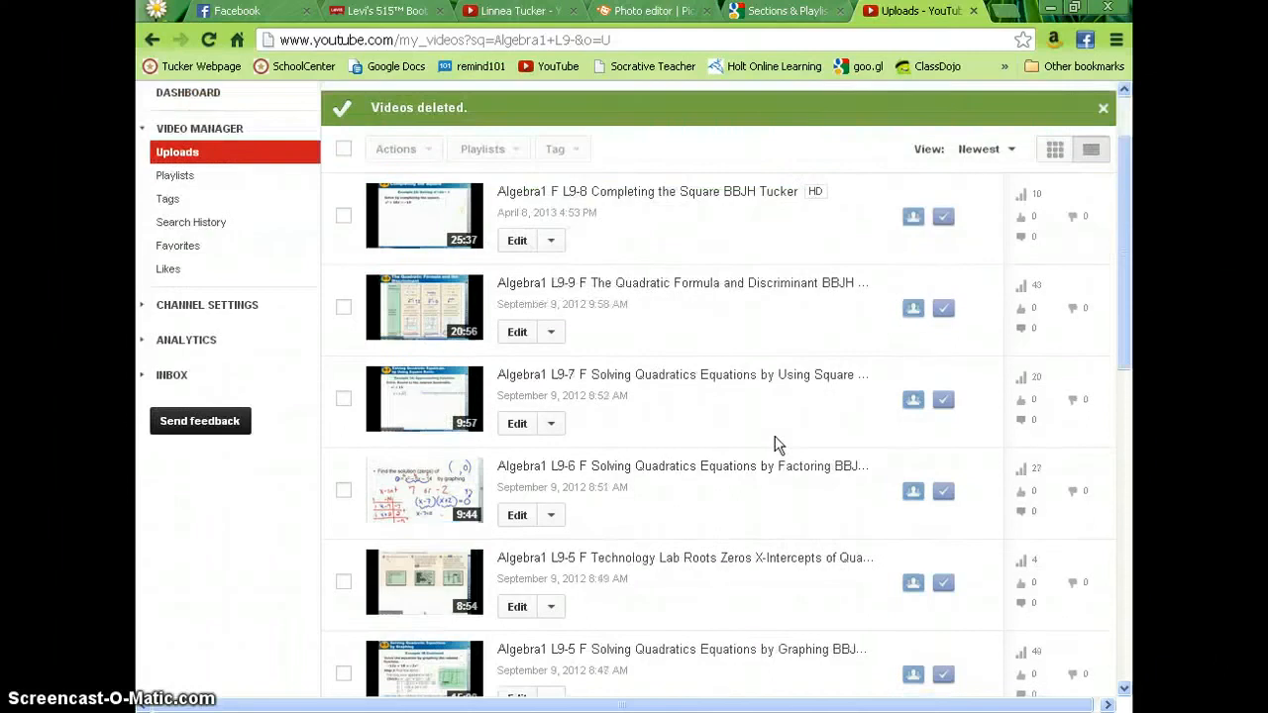
scroll(775, 436, up, 10)
click(1093, 164)
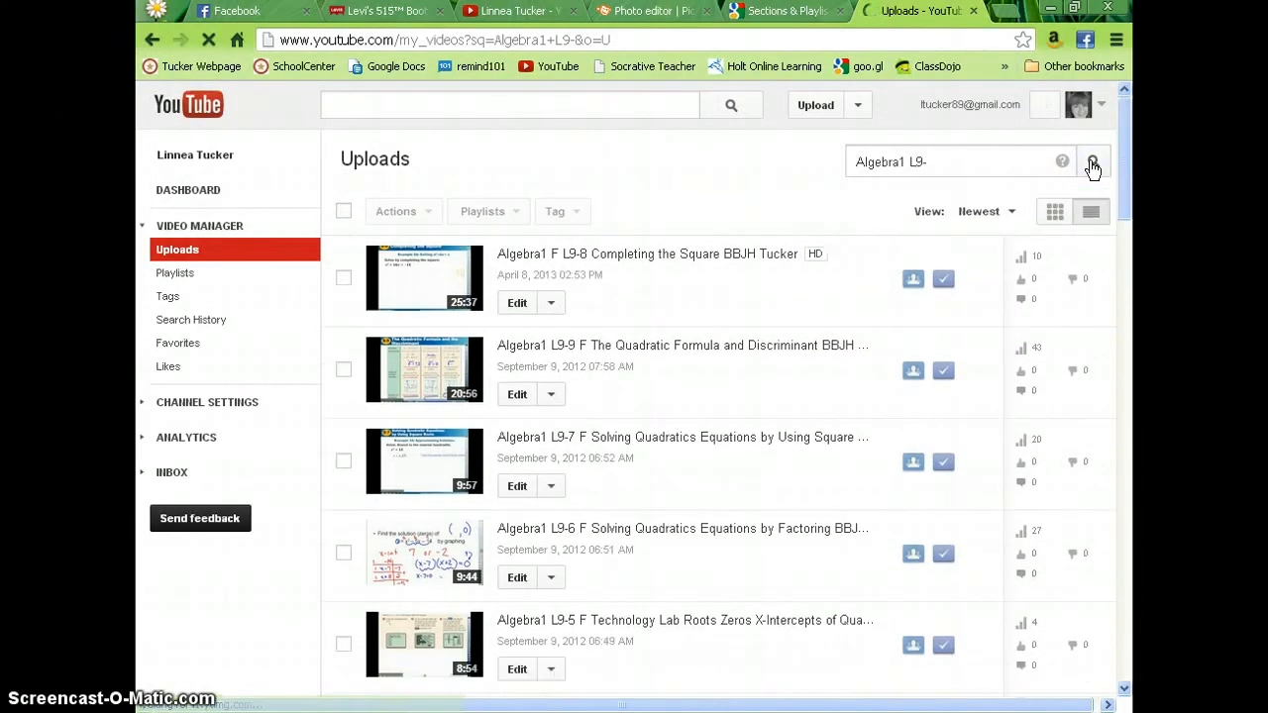
scroll(778, 391, down, 10)
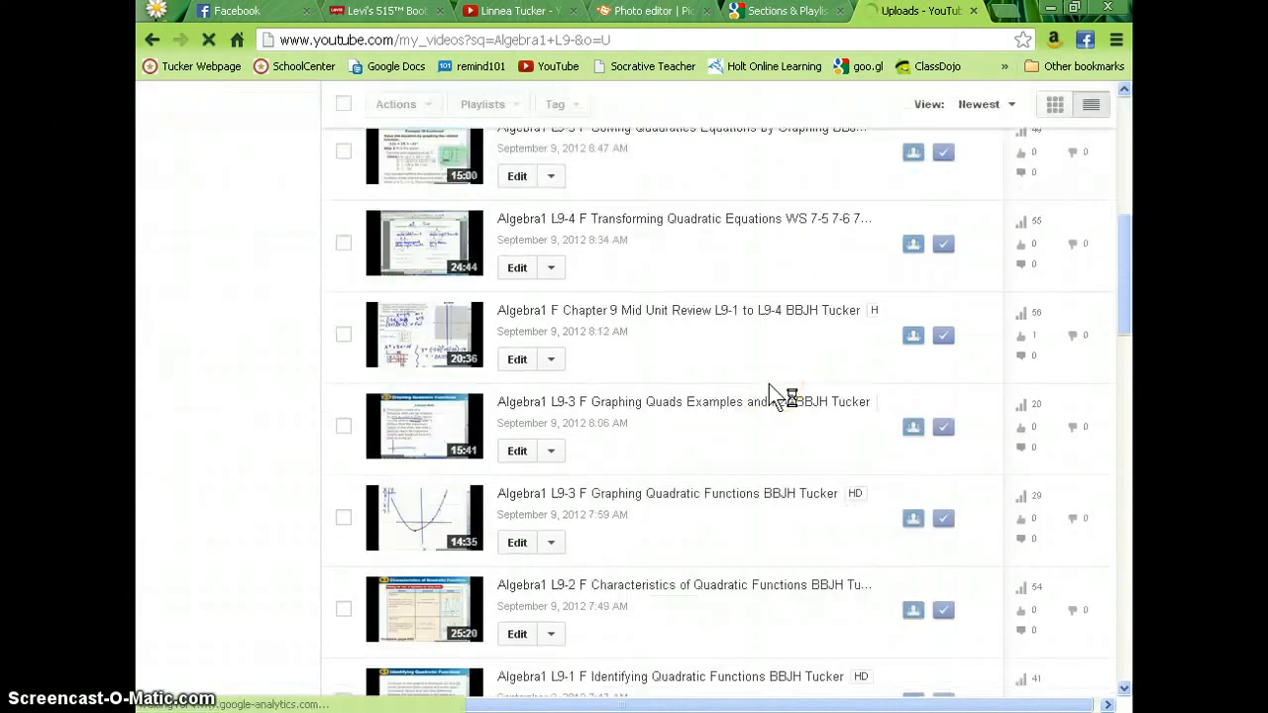
scroll(799, 388, down, 1)
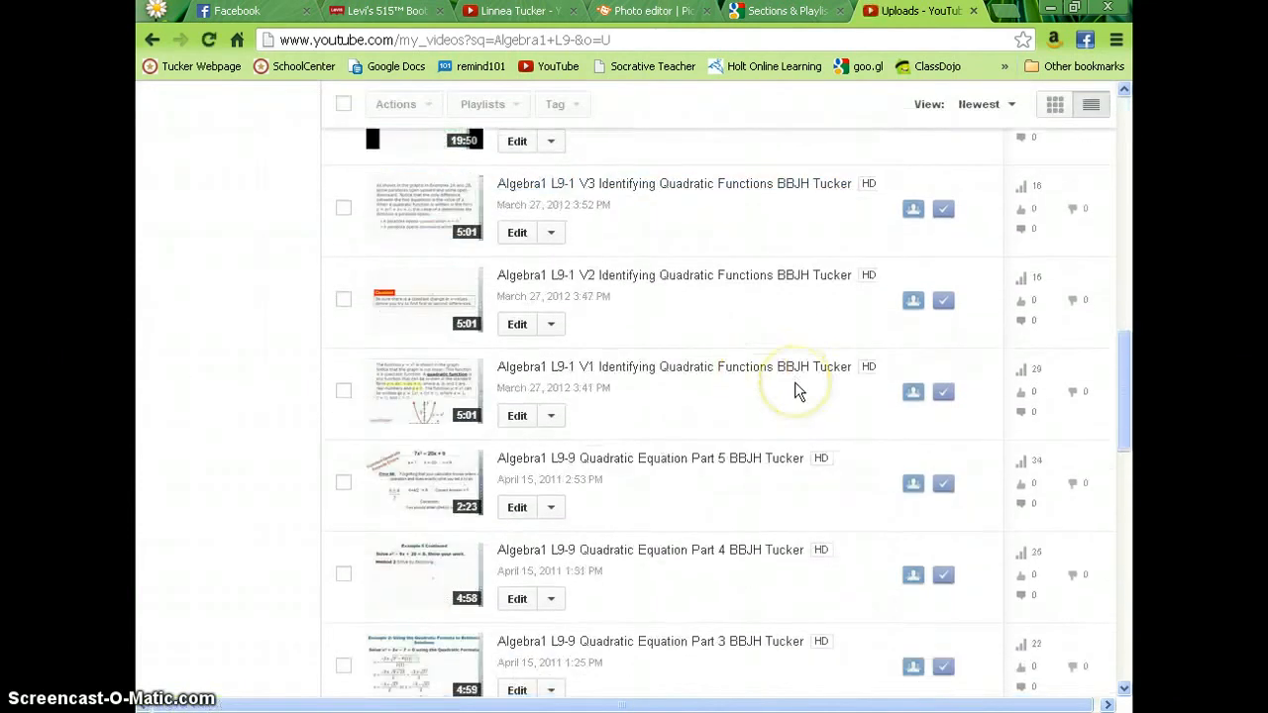
scroll(629, 445, up, 2)
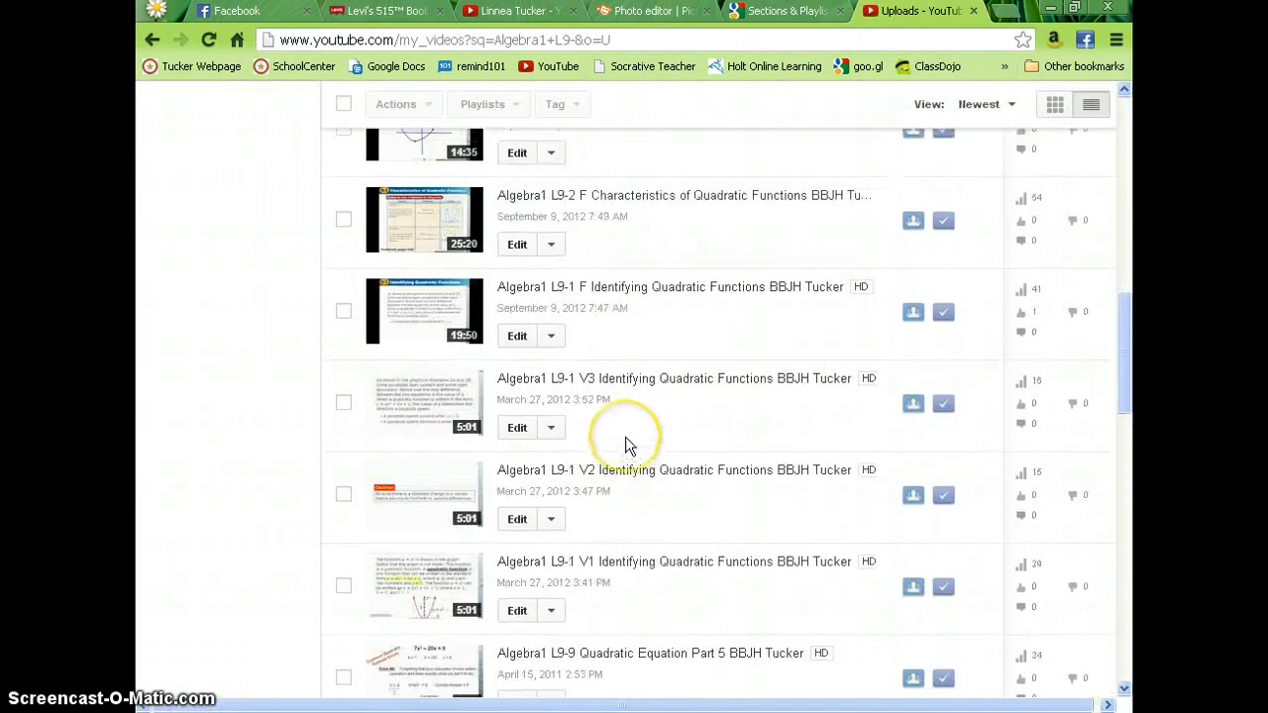
- Delete the L9-1 V3, V2 and V1 Identifying Quadratic Functions videos and the L9-9 Quadratic Equation Part 5, Part 4 and Part 3 videos
click(344, 406)
click(344, 494)
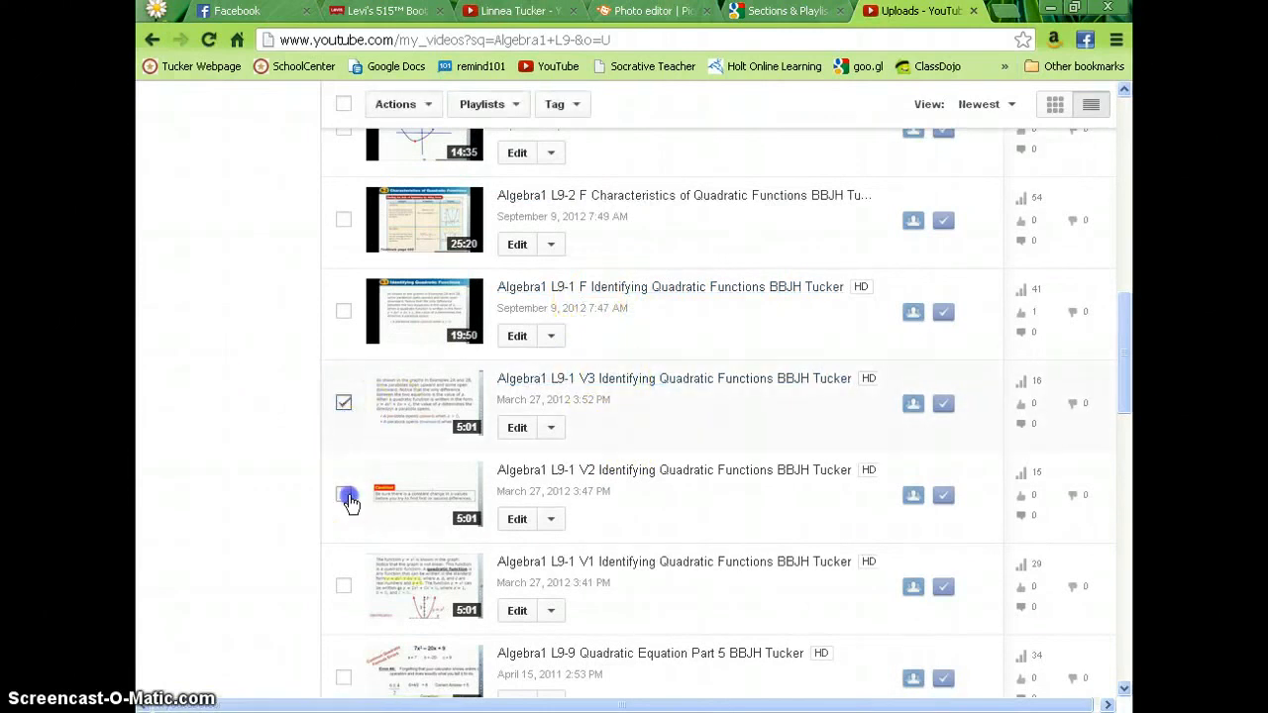
click(344, 586)
scroll(346, 585, down, 3)
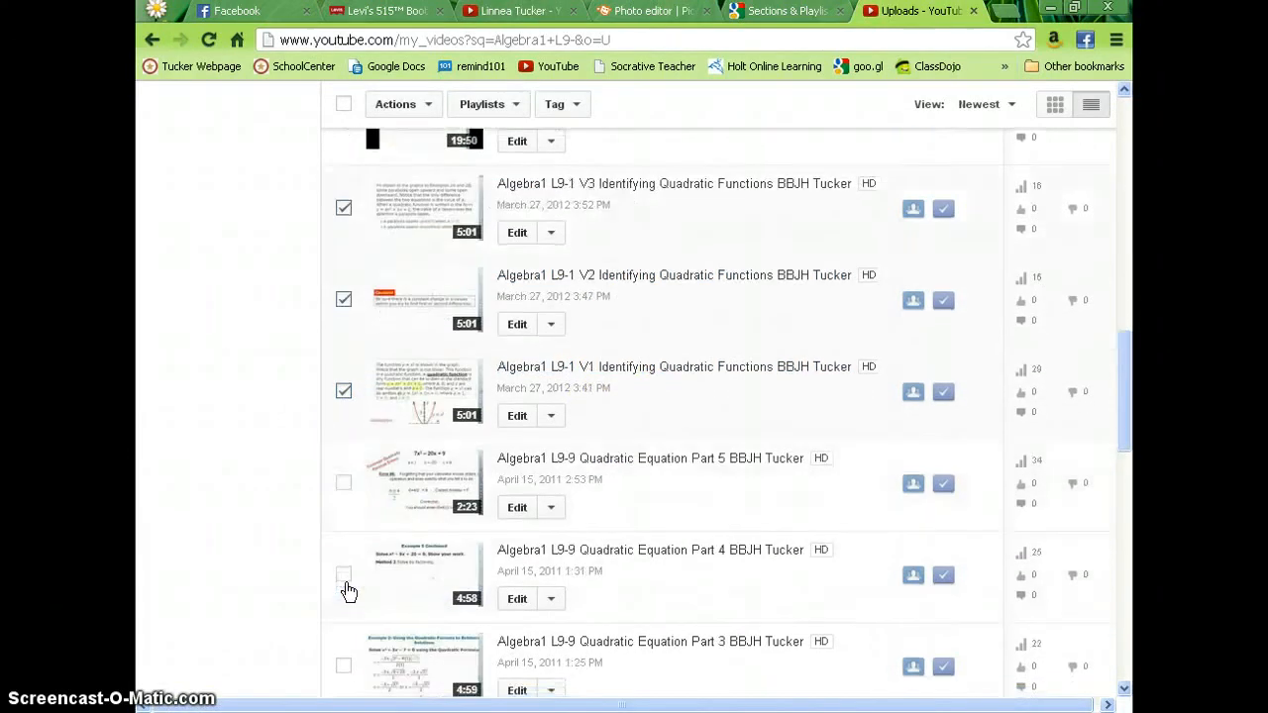
click(352, 391)
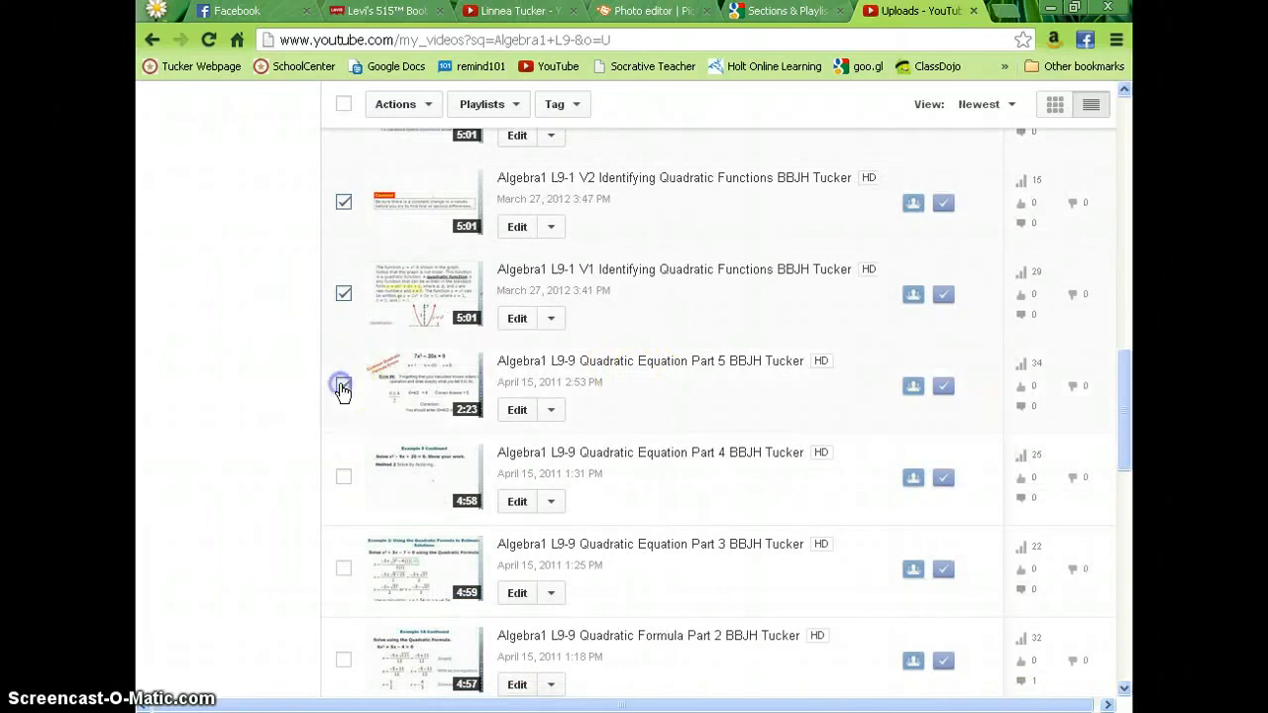
click(343, 482)
click(343, 568)
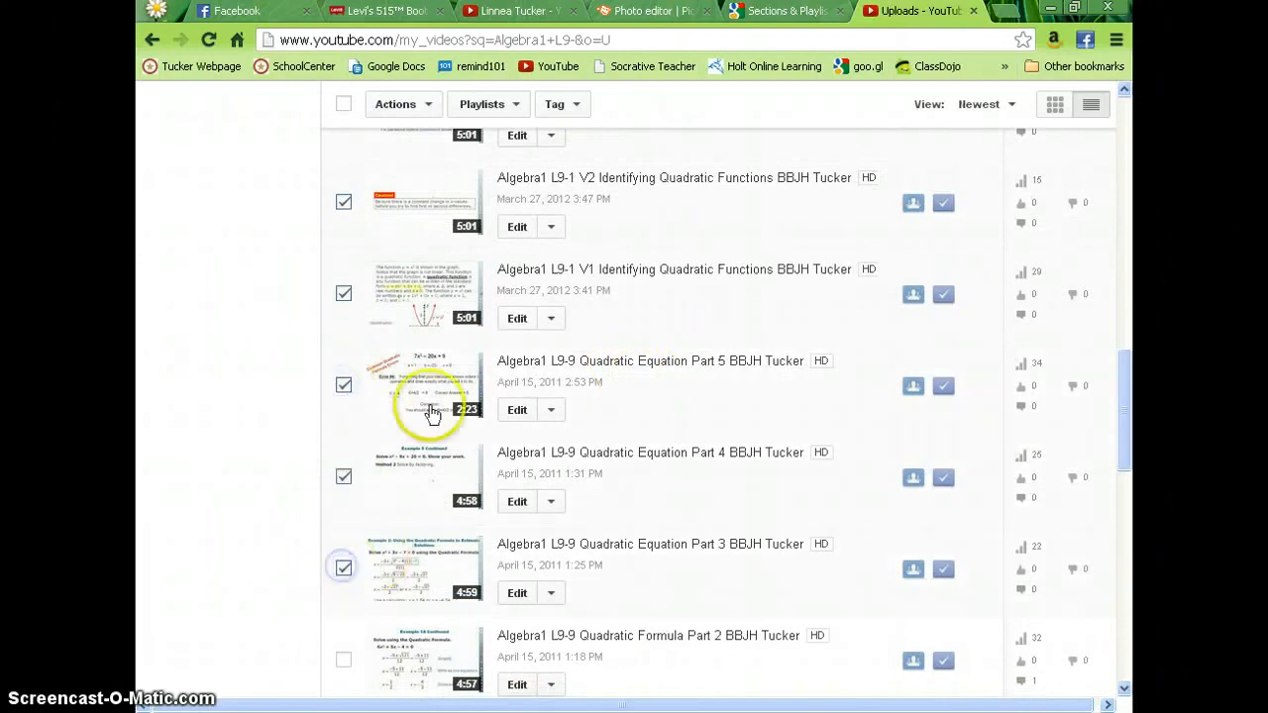
scroll(434, 317, up, 10)
scroll(426, 297, up, 5)
click(401, 115)
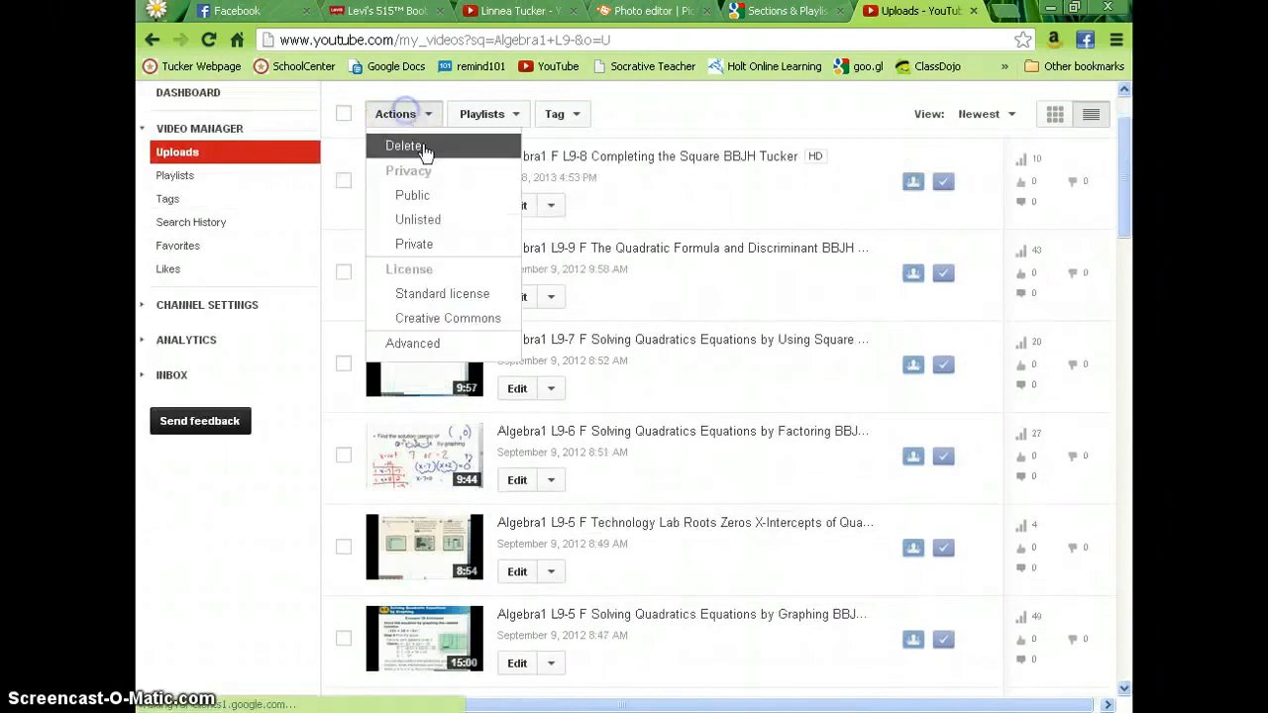
click(424, 146)
click(815, 439)
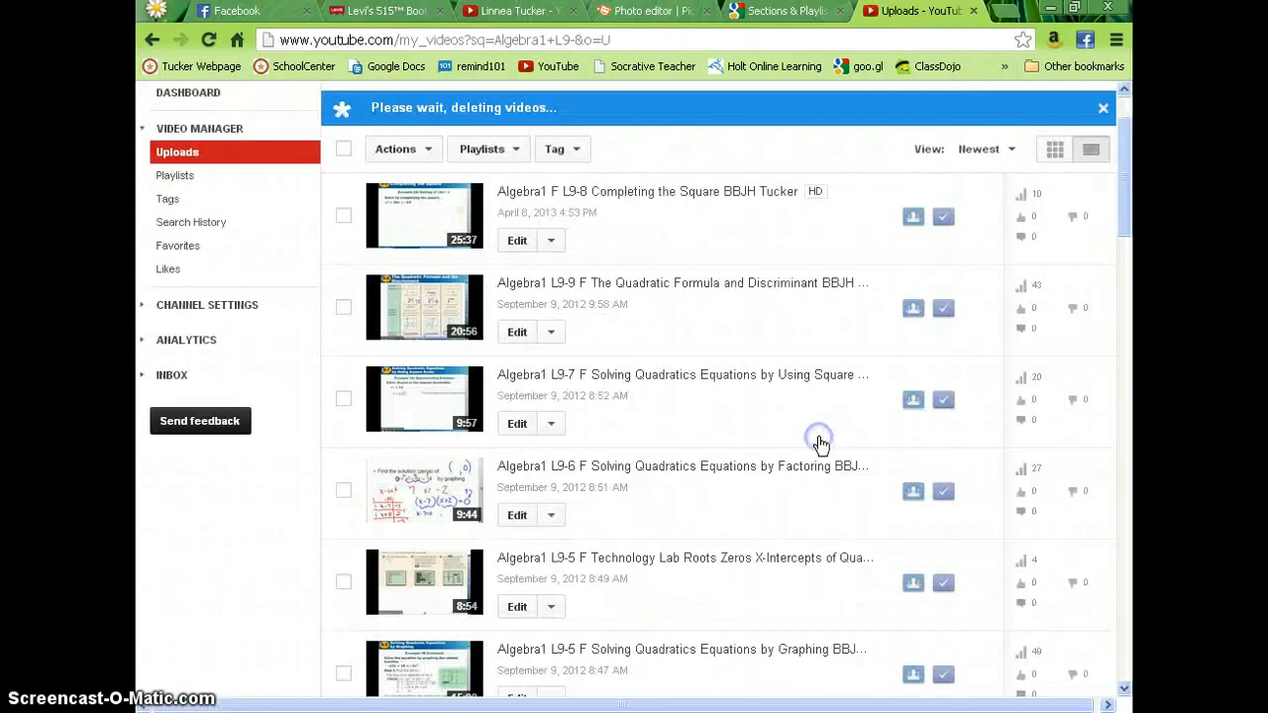